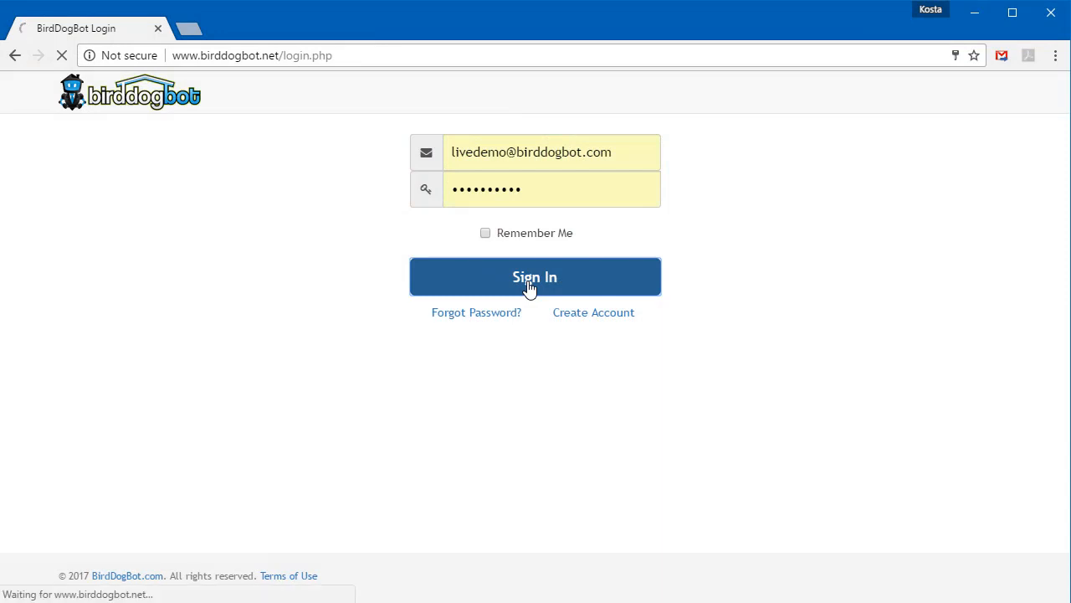
Step: Open the Jacksonville, FL (3/2, $25-150k) search project from the search projects list for editing
left_click(264, 100)
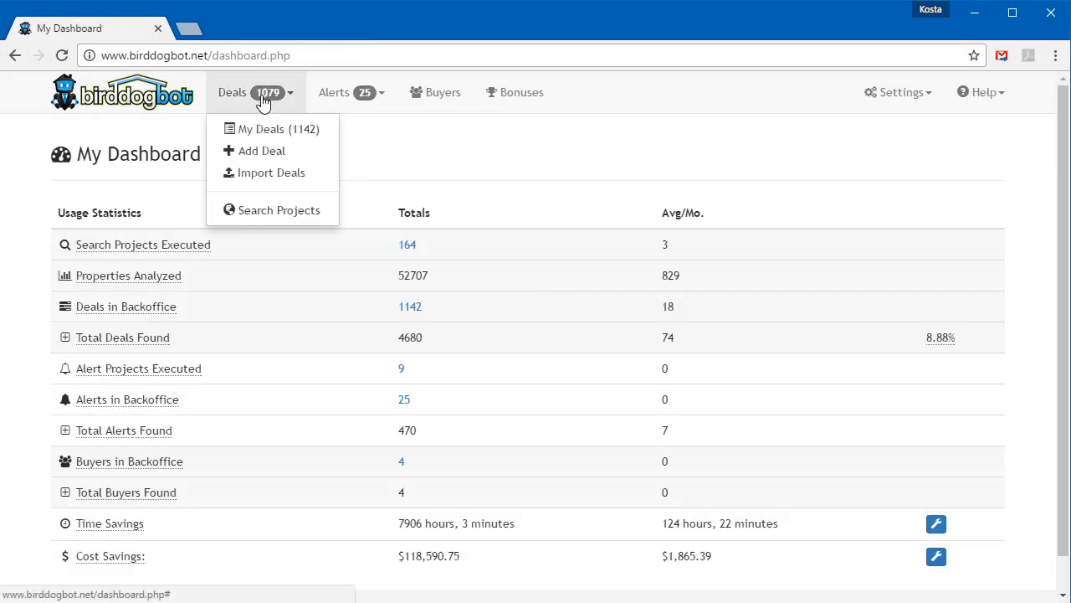
left_click(275, 213)
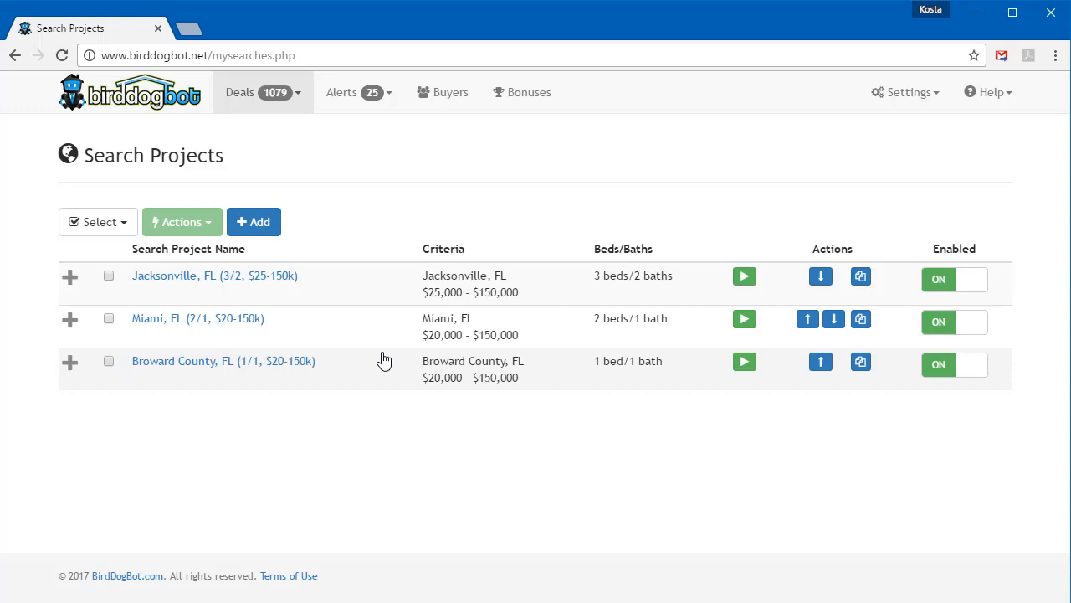
left_click(250, 278)
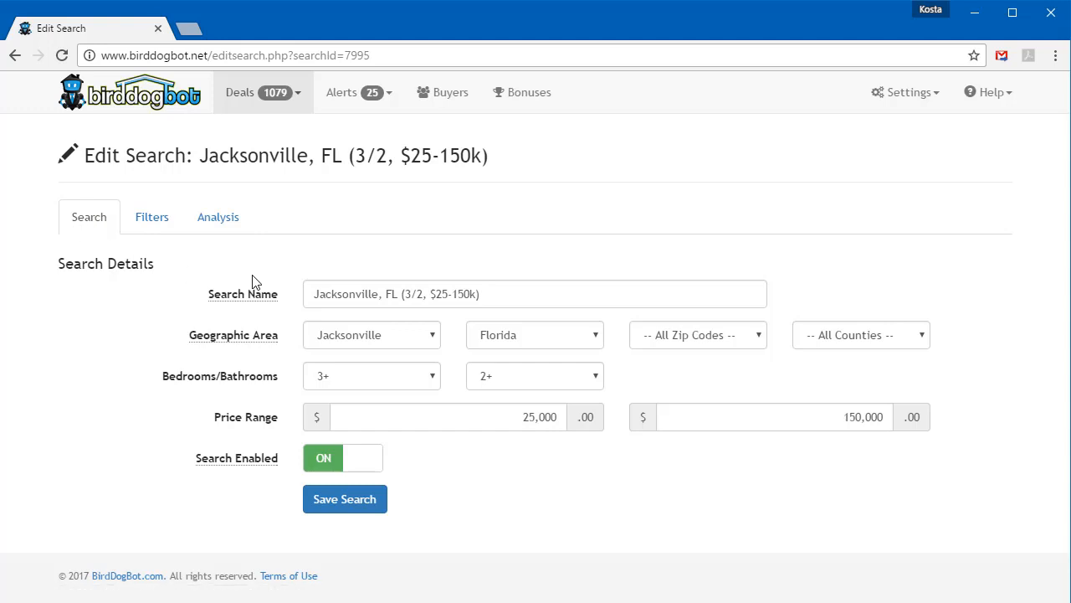
left_click_drag(490, 296, 289, 305)
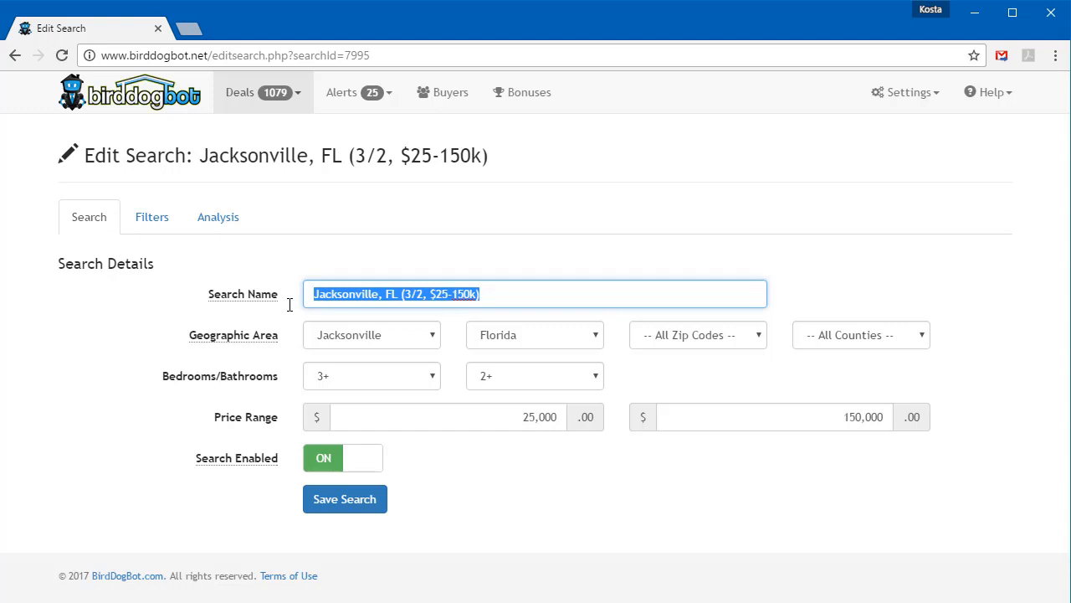
left_click(291, 308)
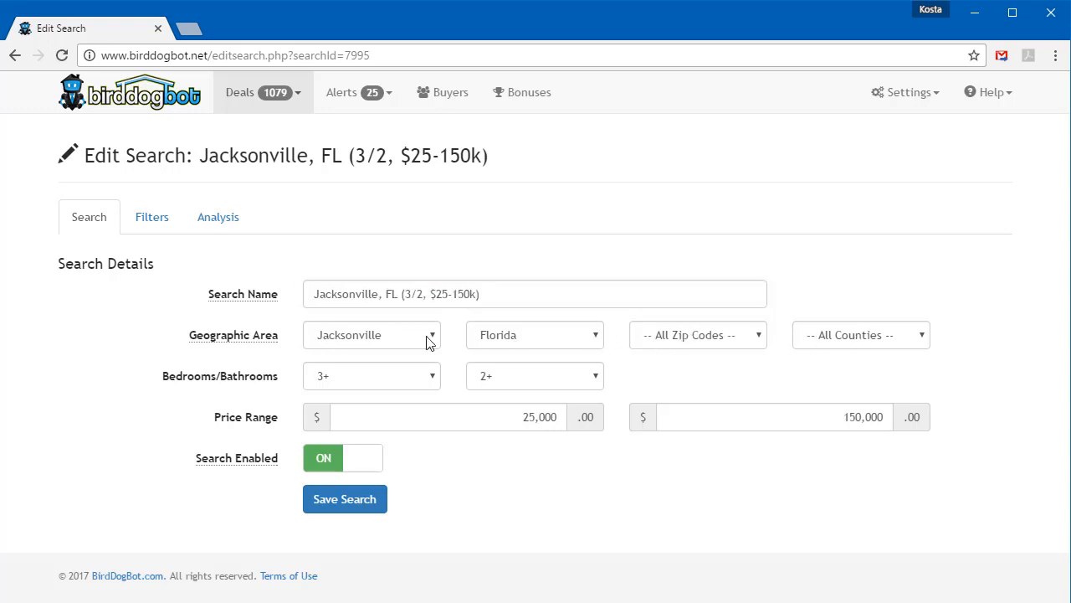
Step: Try Saint Johns as the search's county, look through the zip code choices, and restore the county to All Counties
left_click(910, 343)
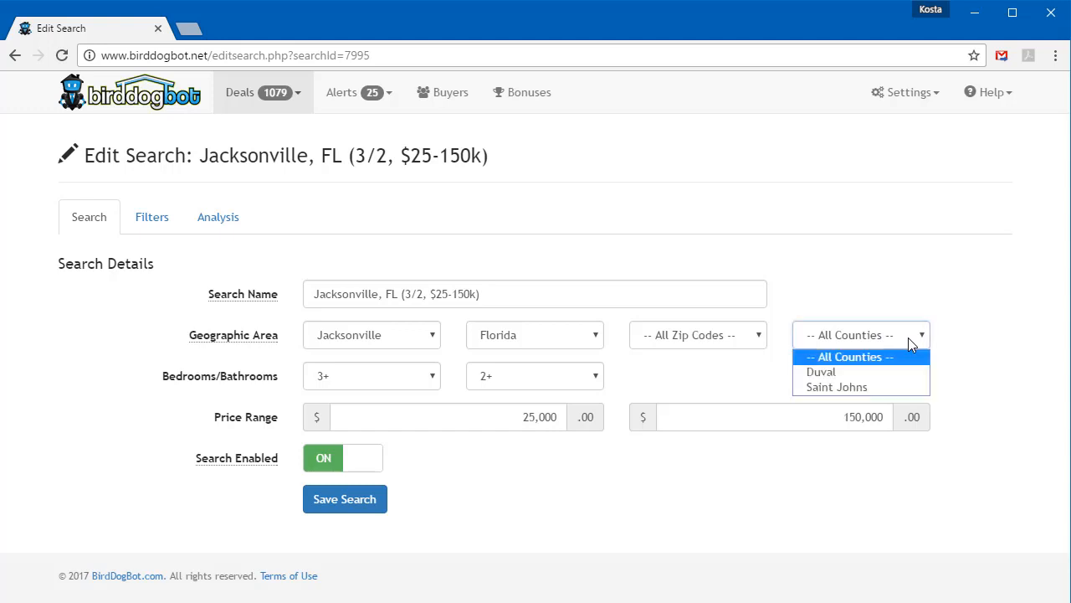
left_click(884, 386)
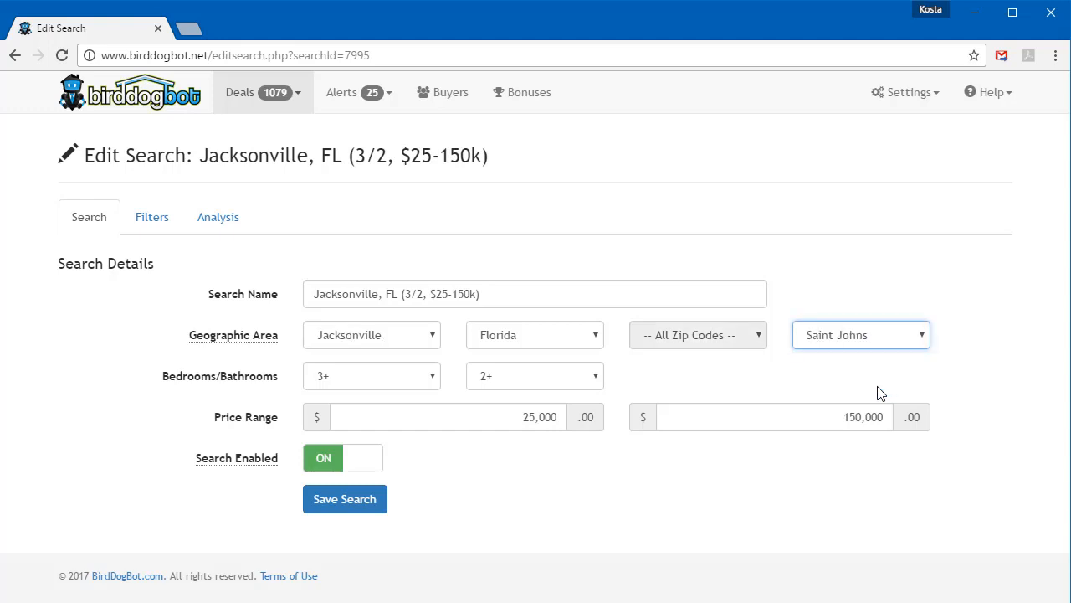
left_click(746, 341)
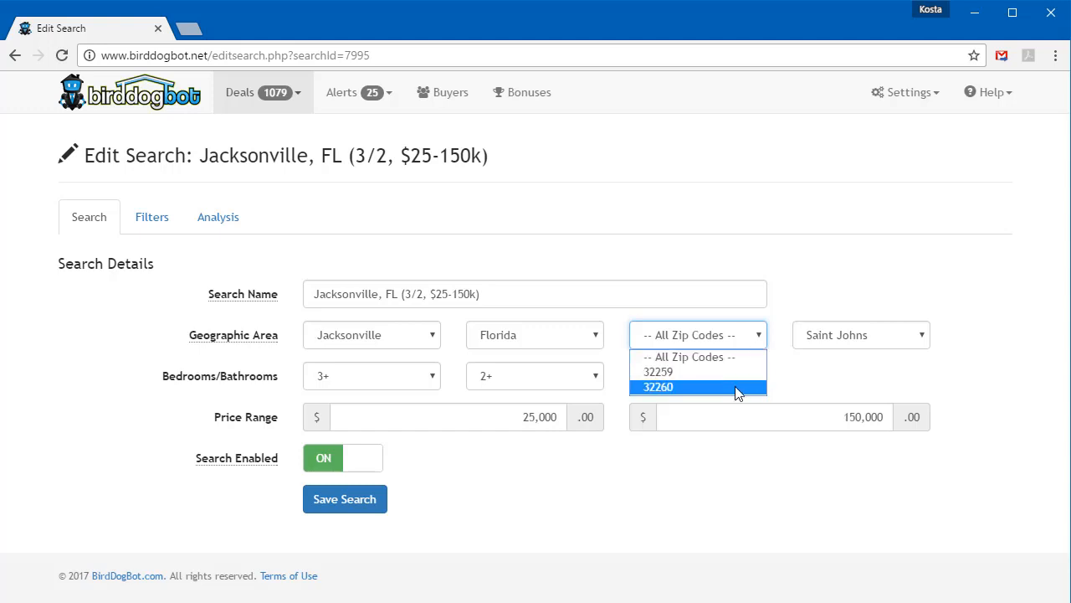
left_click(834, 343)
left_click(834, 343)
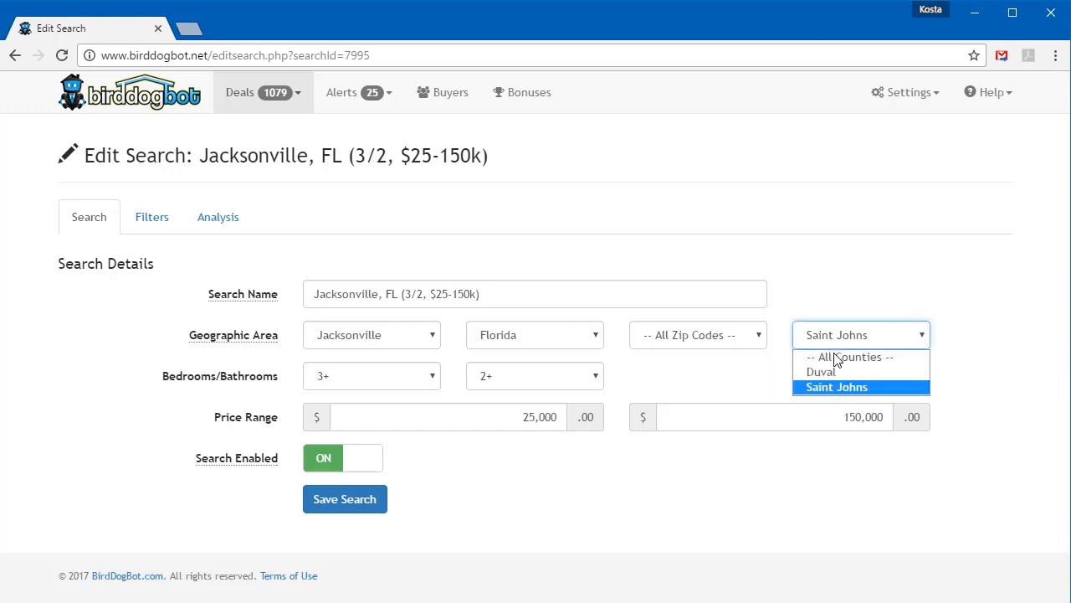
left_click(837, 358)
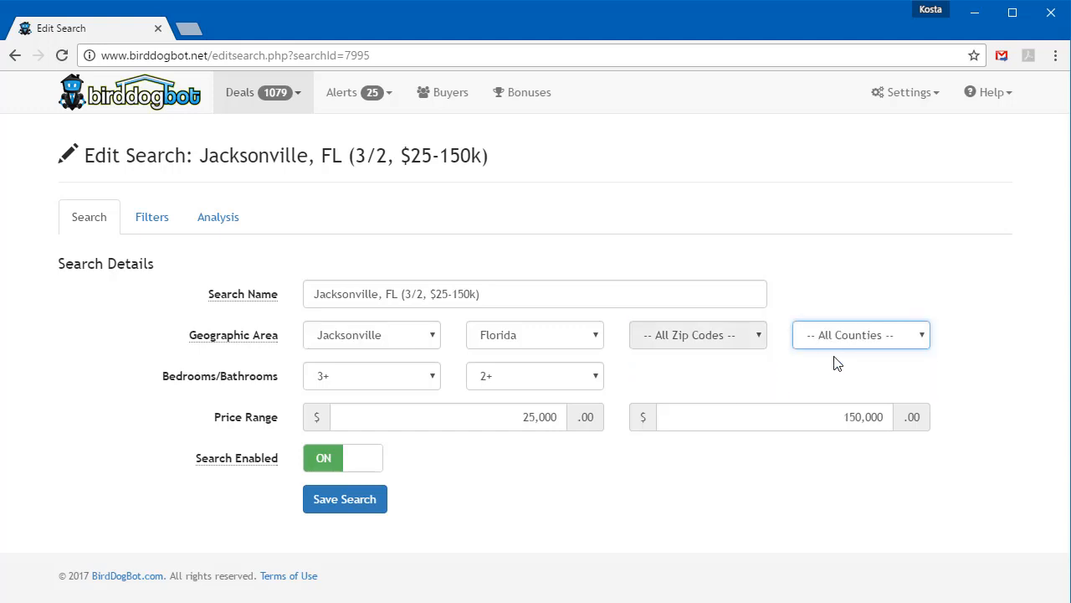
left_click(758, 341)
left_click_drag(757, 376, 789, 376)
left_click(794, 373)
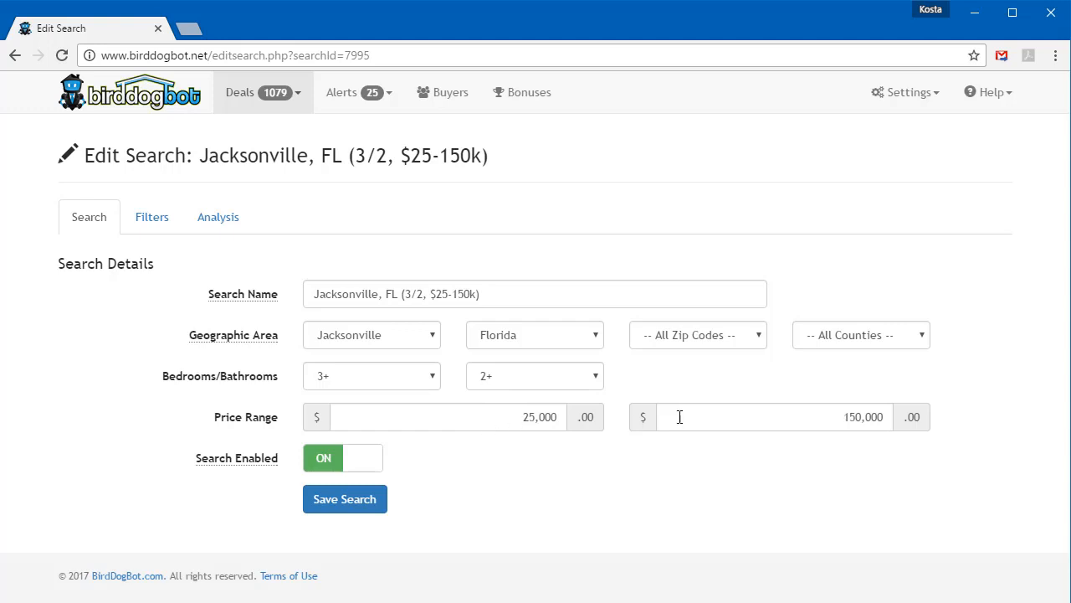
left_click(352, 463)
left_click(352, 463)
Step: Review the listing status and property type filters of the Jacksonville search
left_click(146, 228)
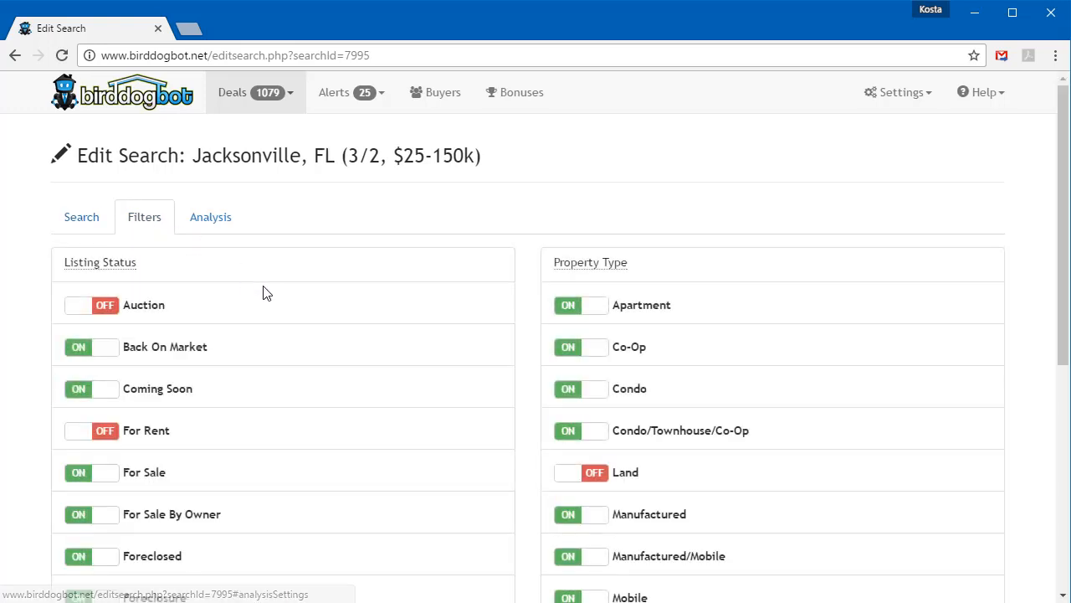
scroll(283, 299, "down", 3)
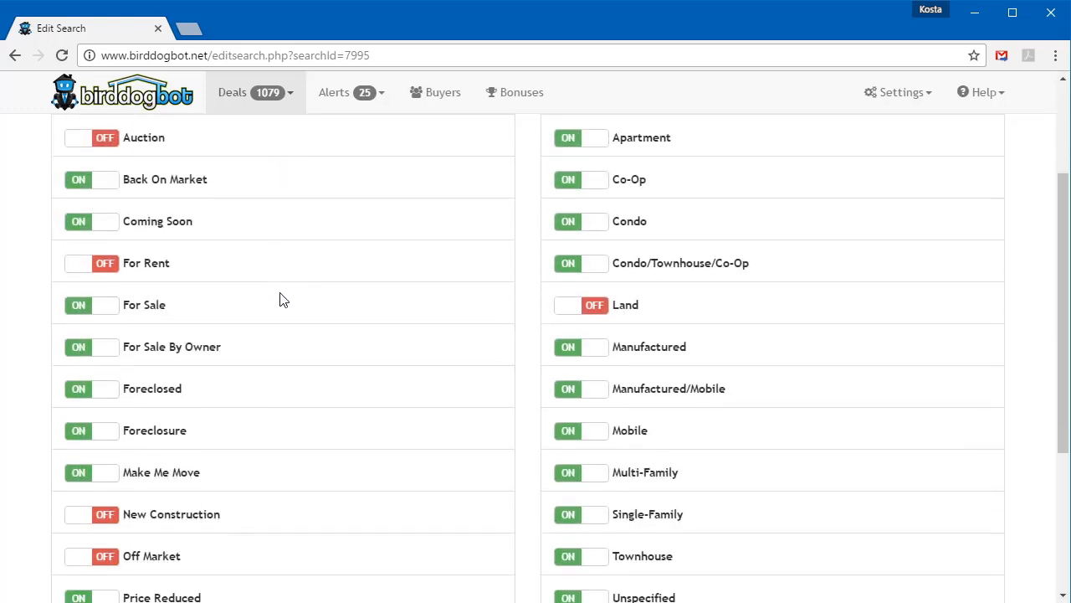
scroll(283, 300, "down", 1)
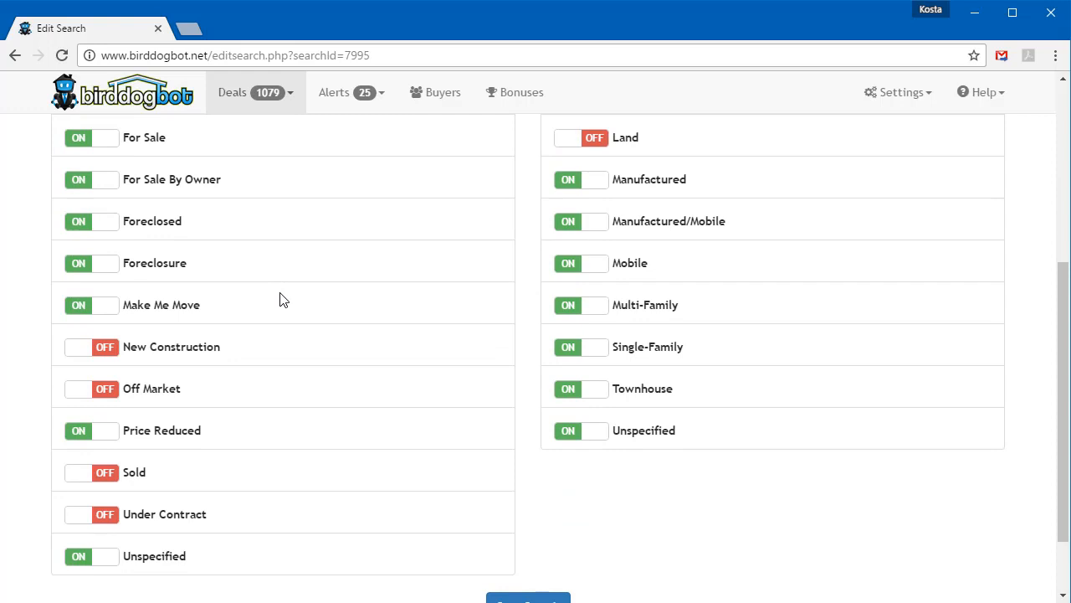
scroll(283, 300, "down", 1)
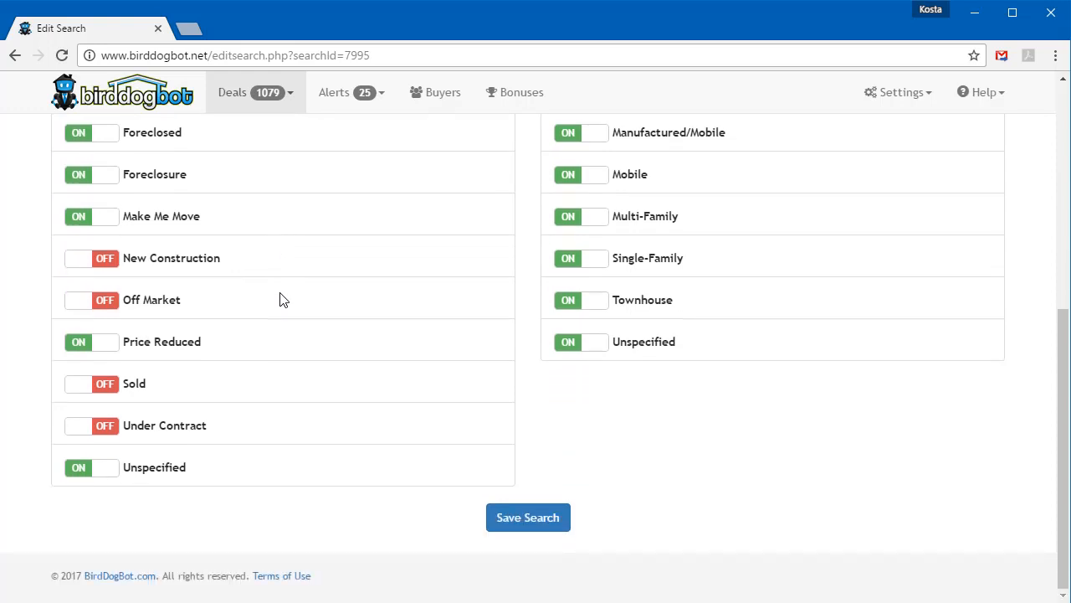
scroll(283, 300, "up", 3)
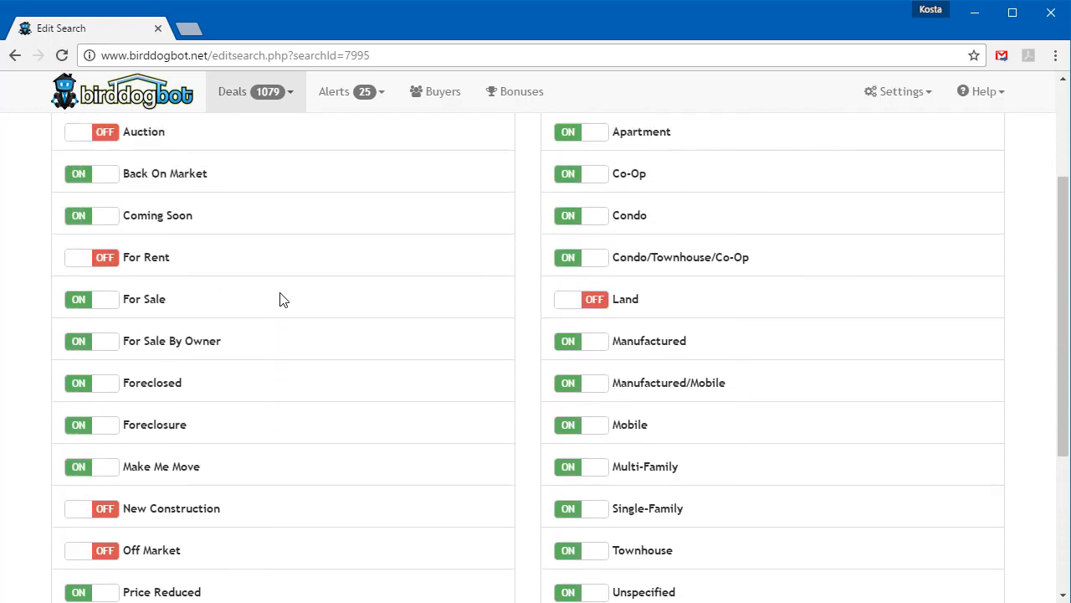
scroll(283, 300, "up", 2)
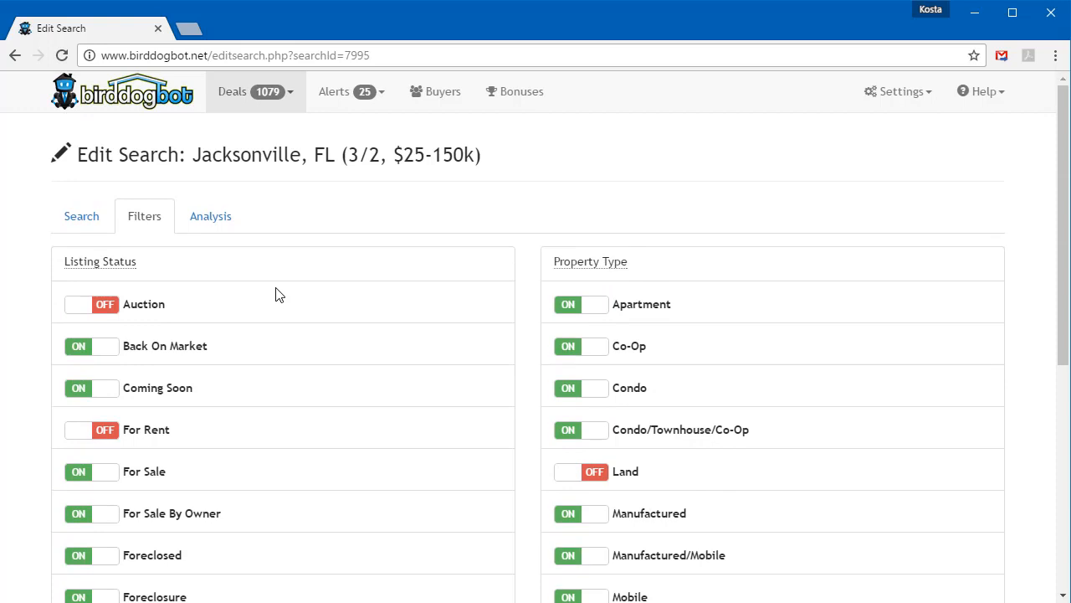
Step: Examine the search's analysis type choices and desired profit in its analysis settings, keeping Basic Analysis
left_click(220, 226)
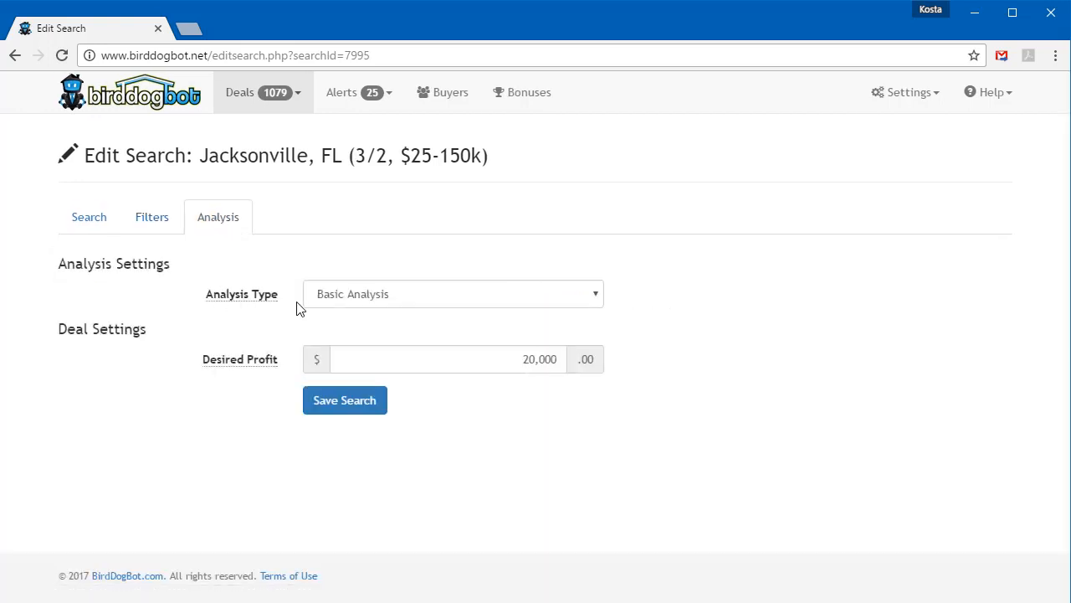
left_click(596, 302)
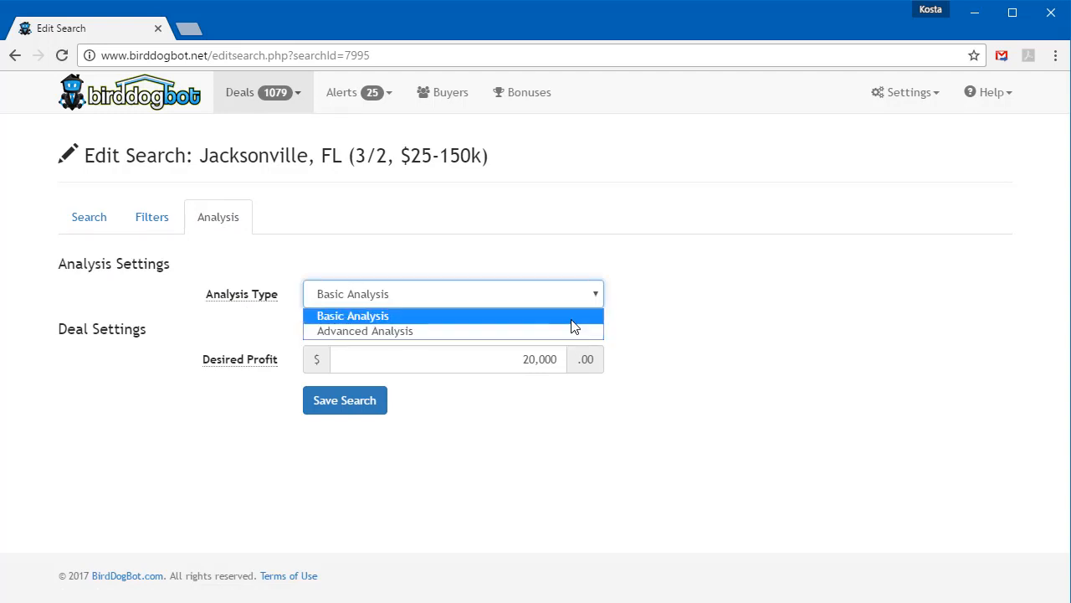
left_click(574, 317)
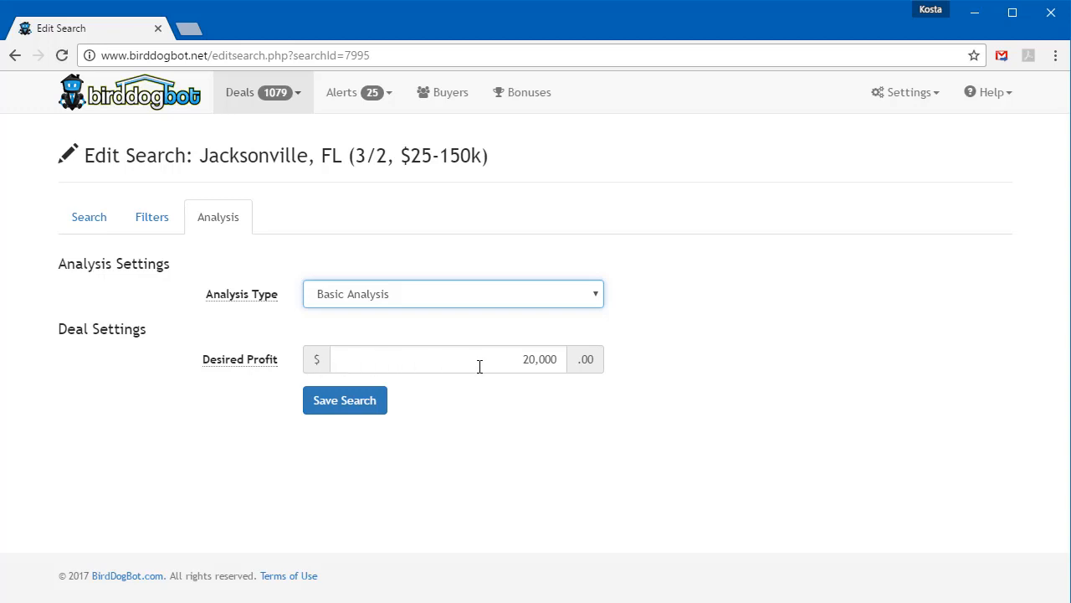
left_click_drag(509, 364, 587, 362)
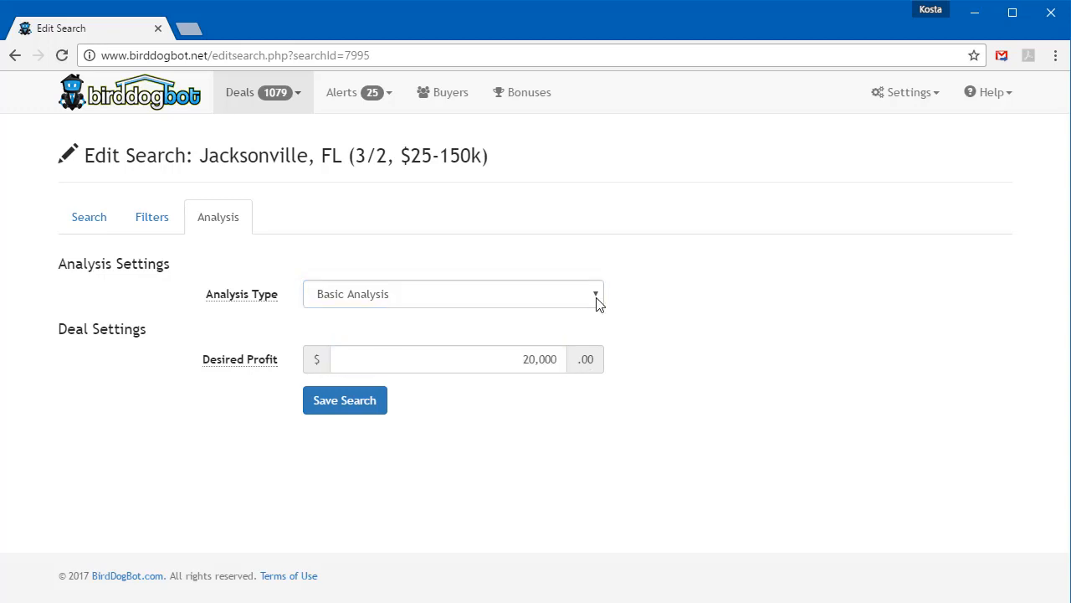
Step: Try Advanced Analysis to view its extra deal and expense settings, and switch the analysis type back to Basic Analysis
left_click(595, 299)
left_click(571, 331)
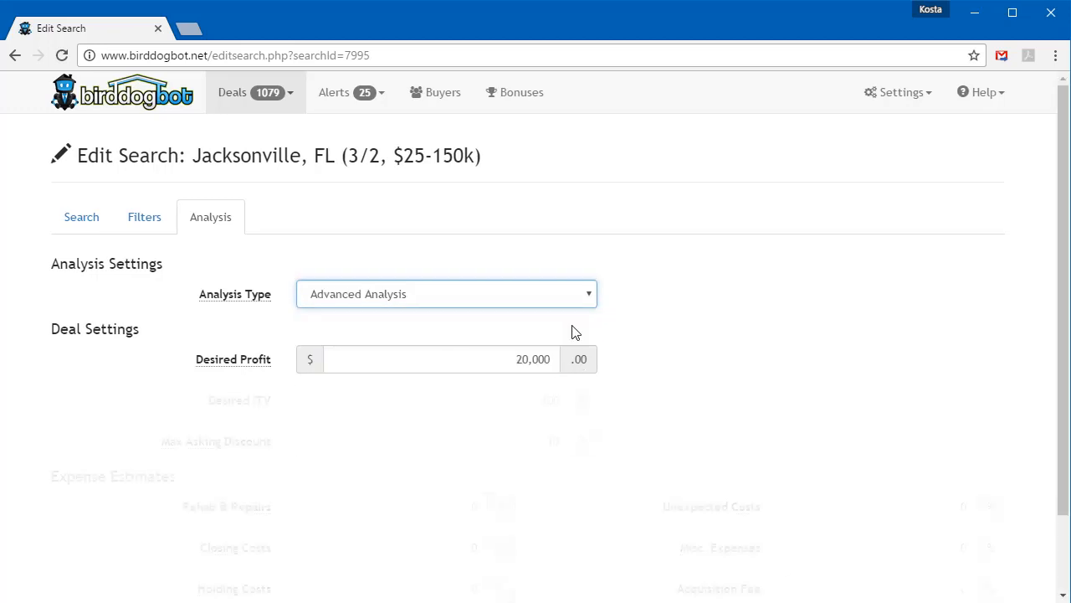
scroll(574, 332, "down", 1)
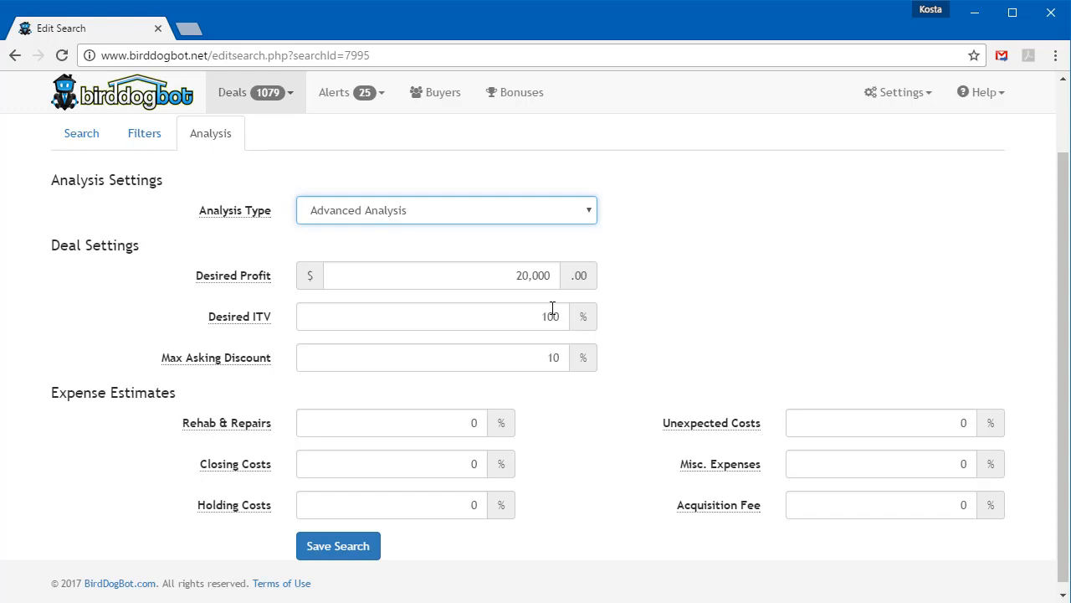
left_click(511, 217)
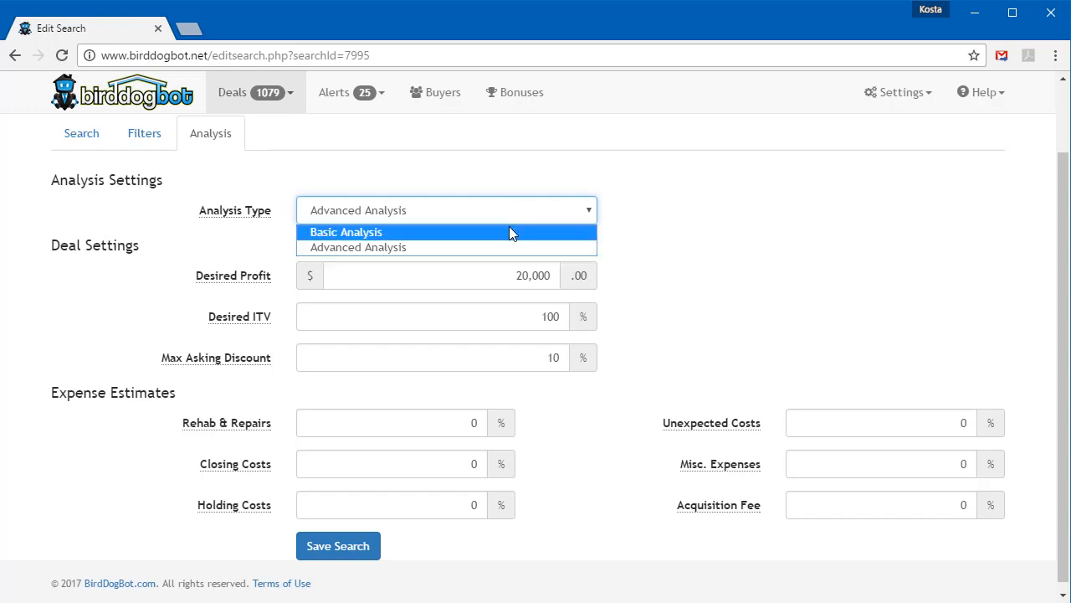
left_click(509, 230)
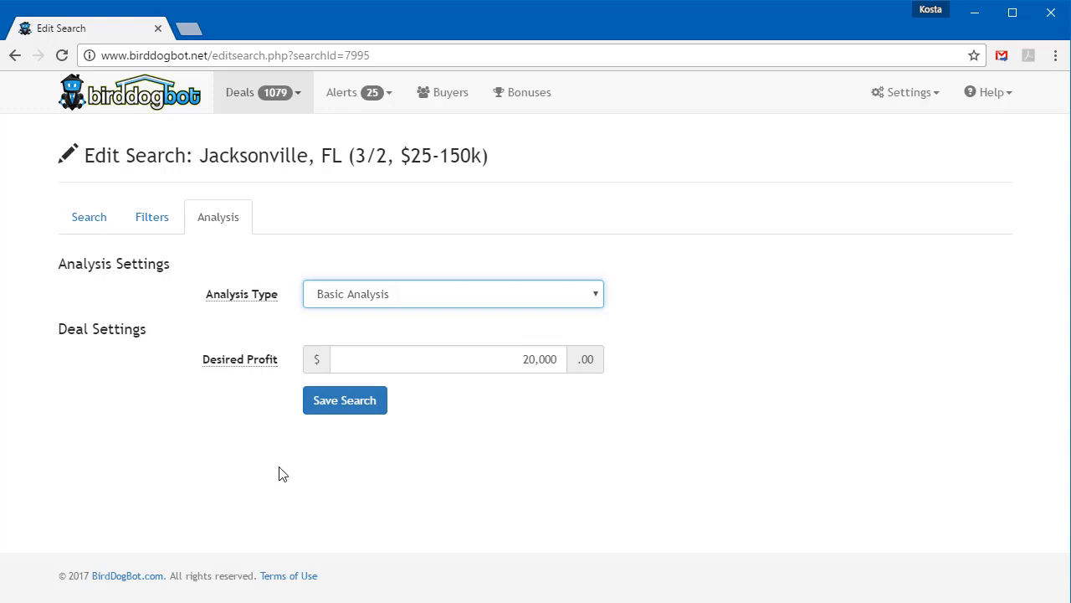
Step: Save the Jacksonville search and return to the search projects list
left_click(339, 405)
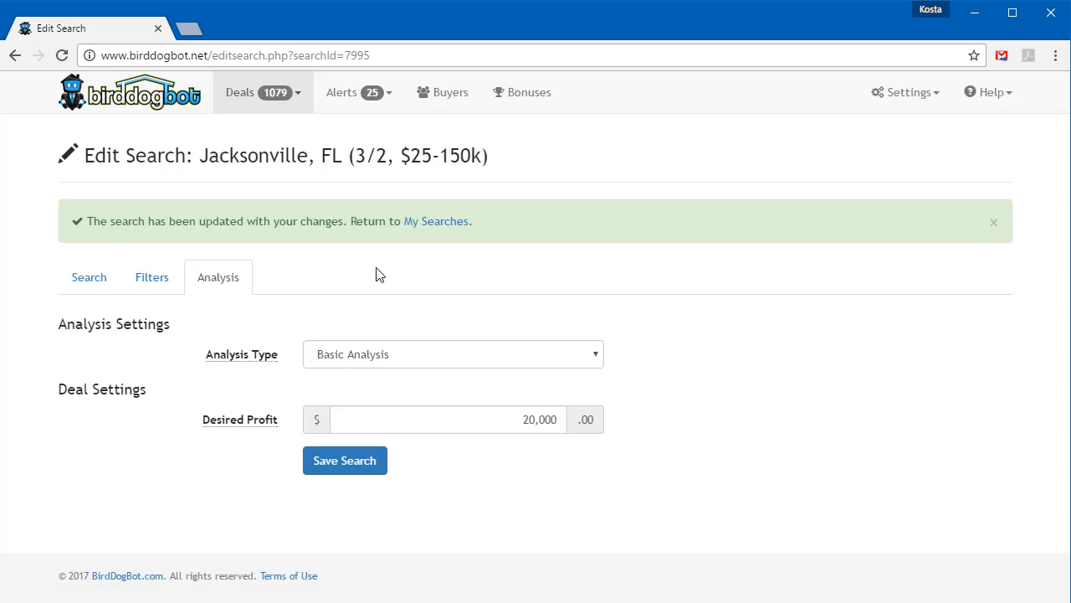
left_click(422, 223)
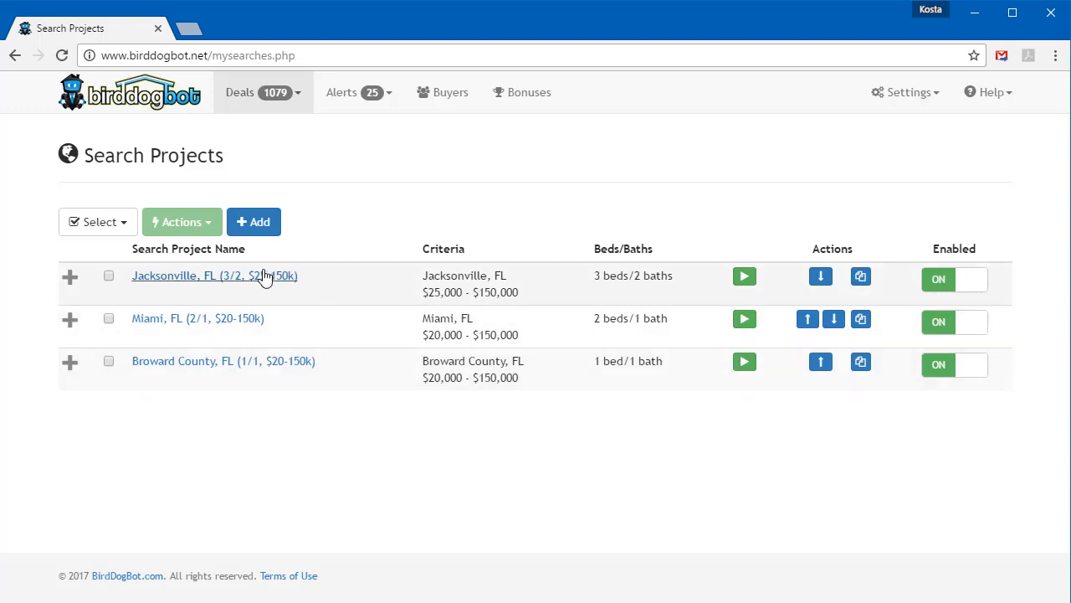
Step: Select all search projects, run them together, and check the execution summary
left_click(118, 232)
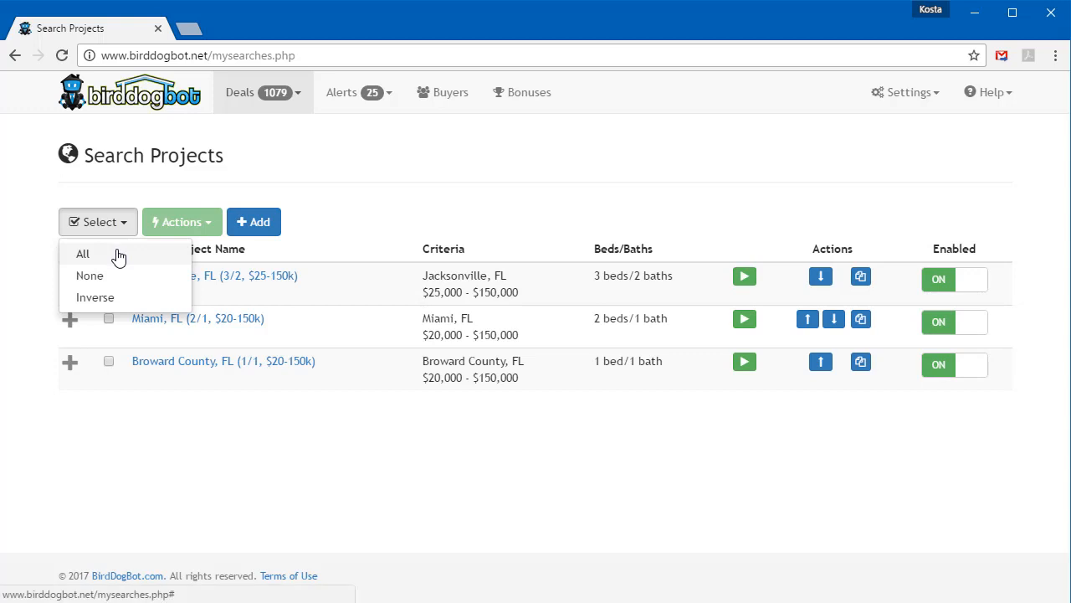
left_click(117, 253)
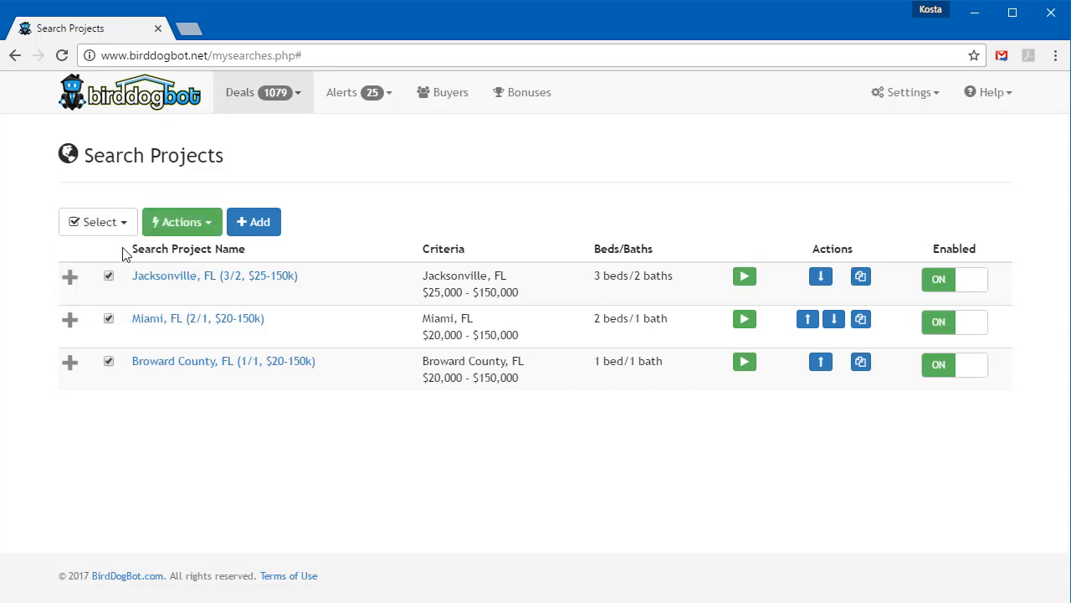
left_click(192, 227)
left_click(197, 251)
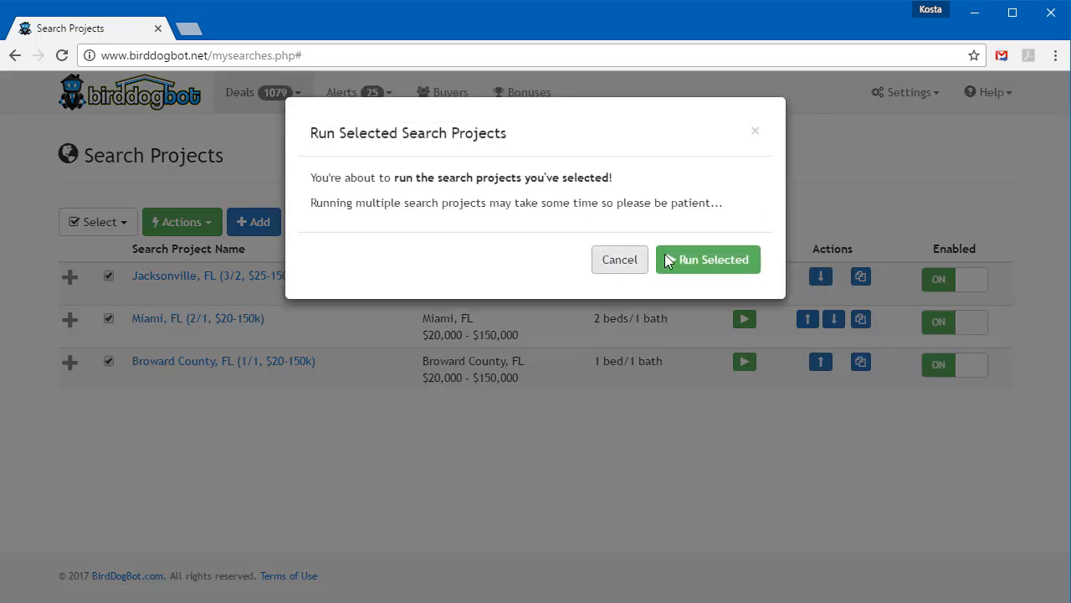
left_click(694, 263)
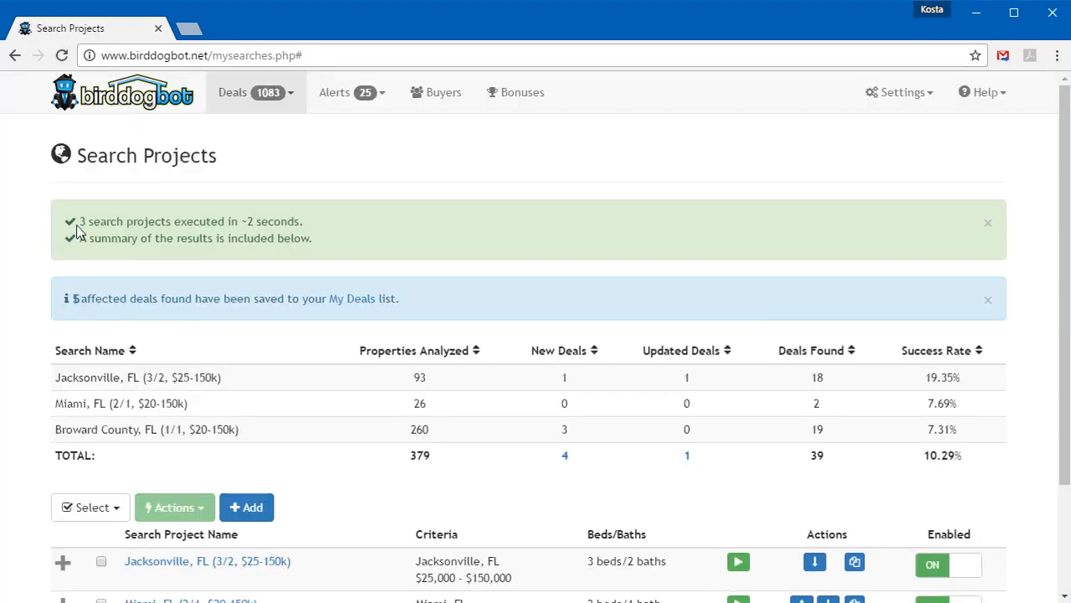
left_click_drag(87, 218, 315, 219)
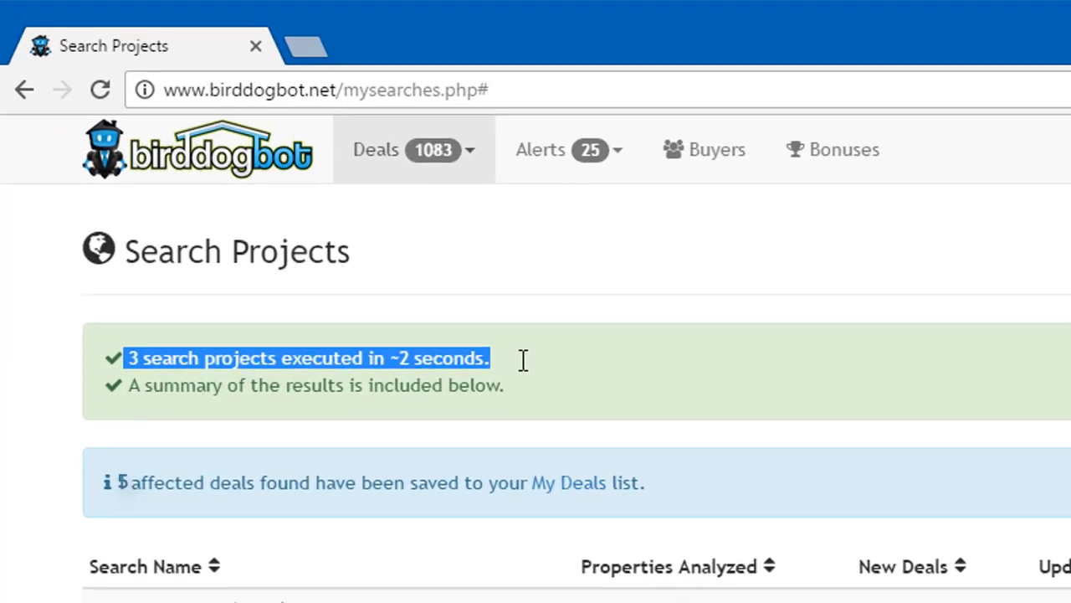
left_click(551, 387)
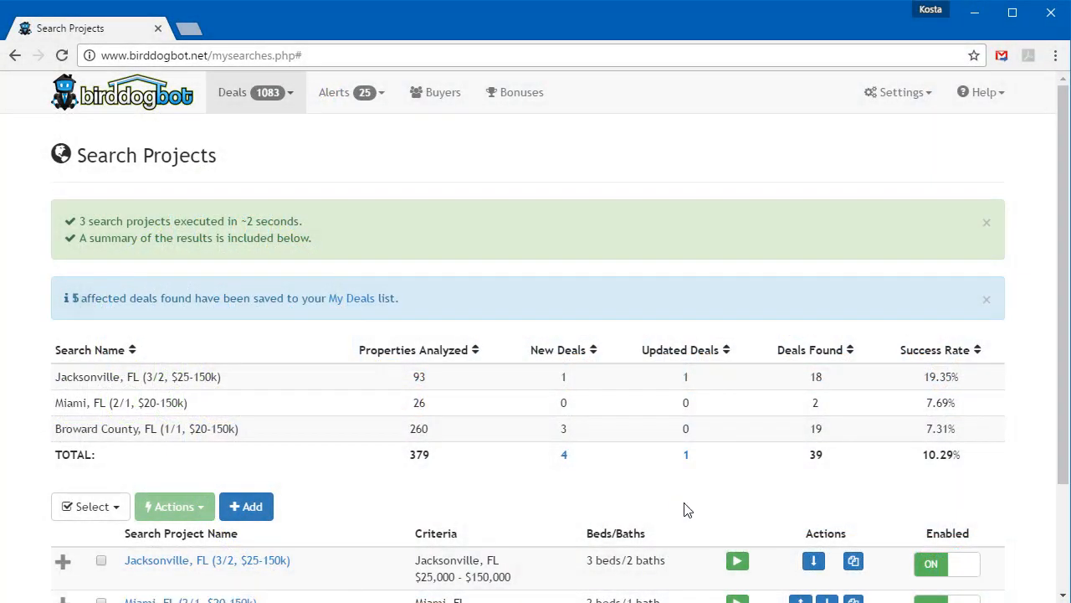
Step: Go to the alert projects and open a blank form for adding a new alert project
left_click(350, 99)
left_click(354, 168)
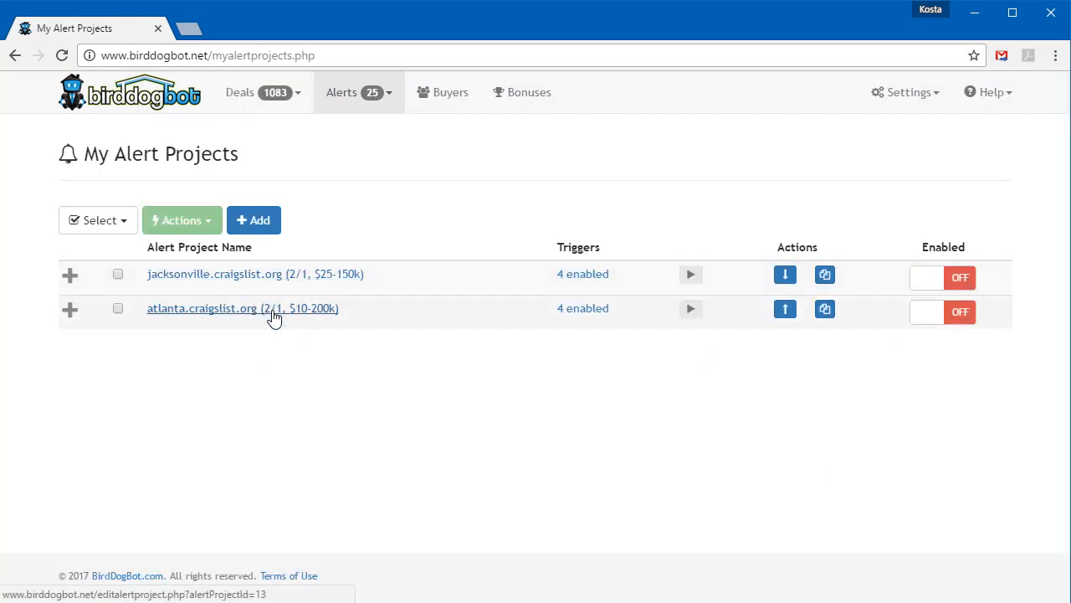
left_click(255, 230)
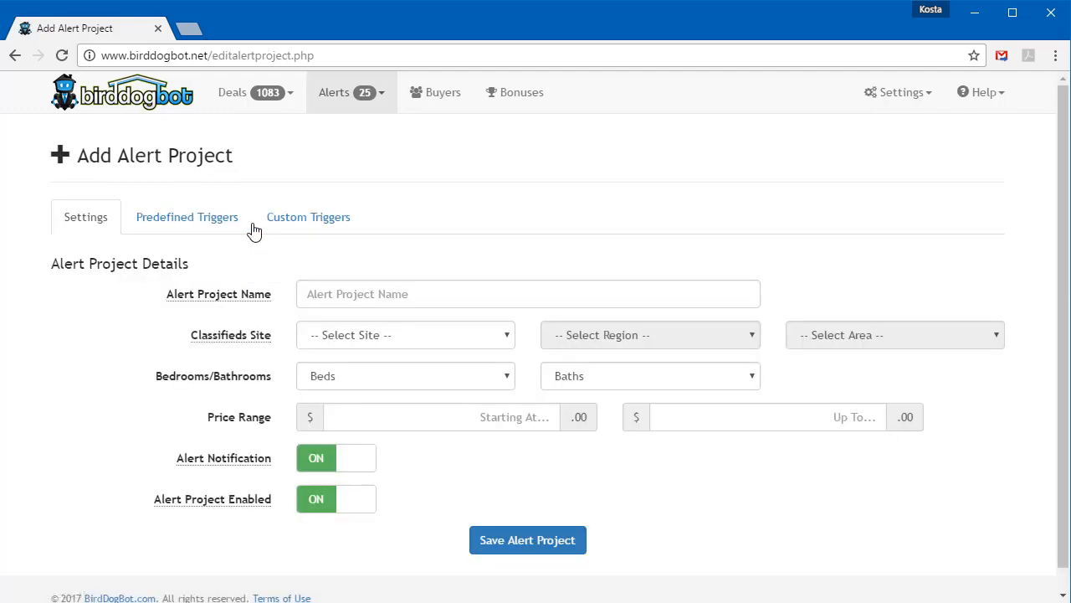
Step: Set the alert project's classifieds site to Craigslist, with region United States - Florida and area orlando
left_click(337, 291)
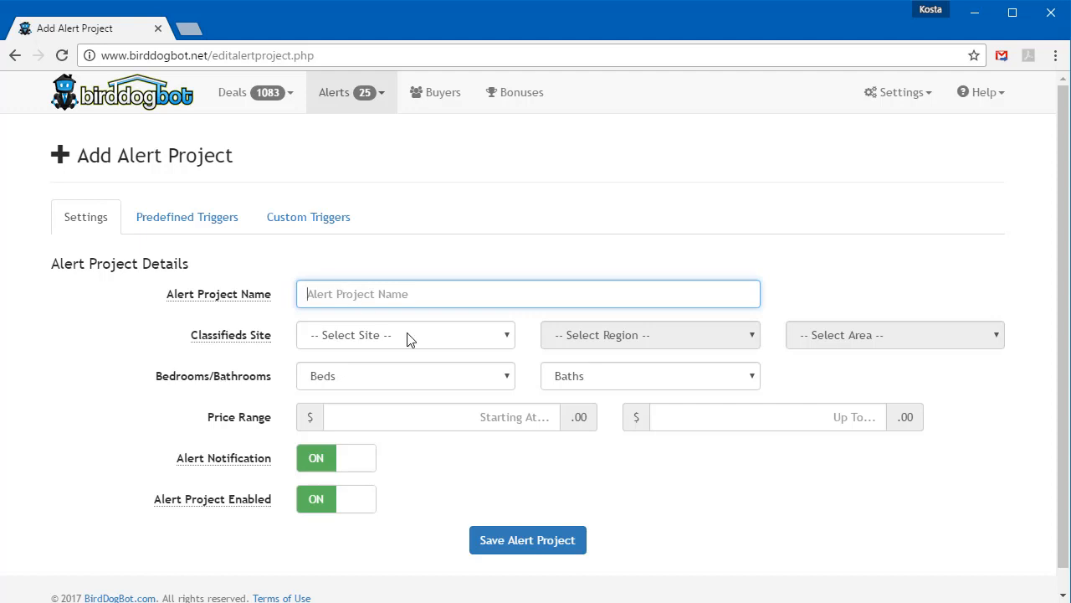
left_click(507, 337)
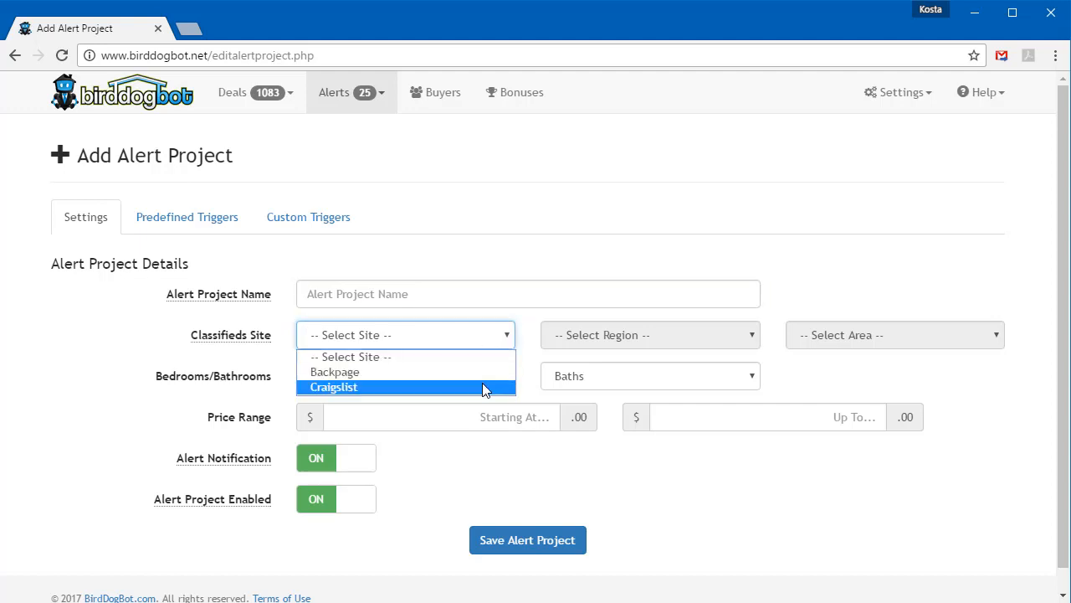
left_click(486, 387)
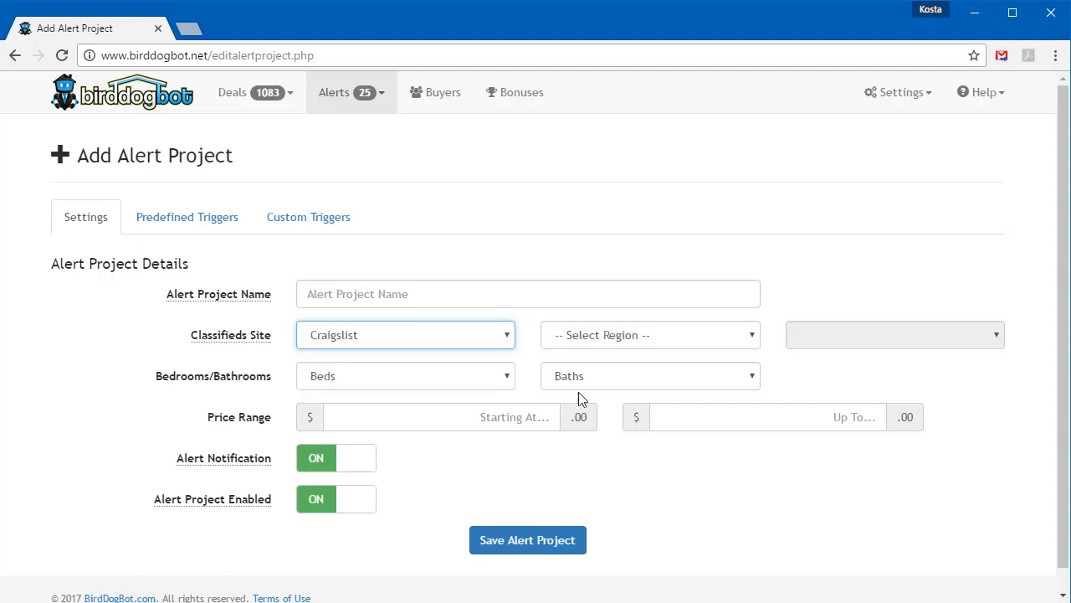
left_click(754, 341)
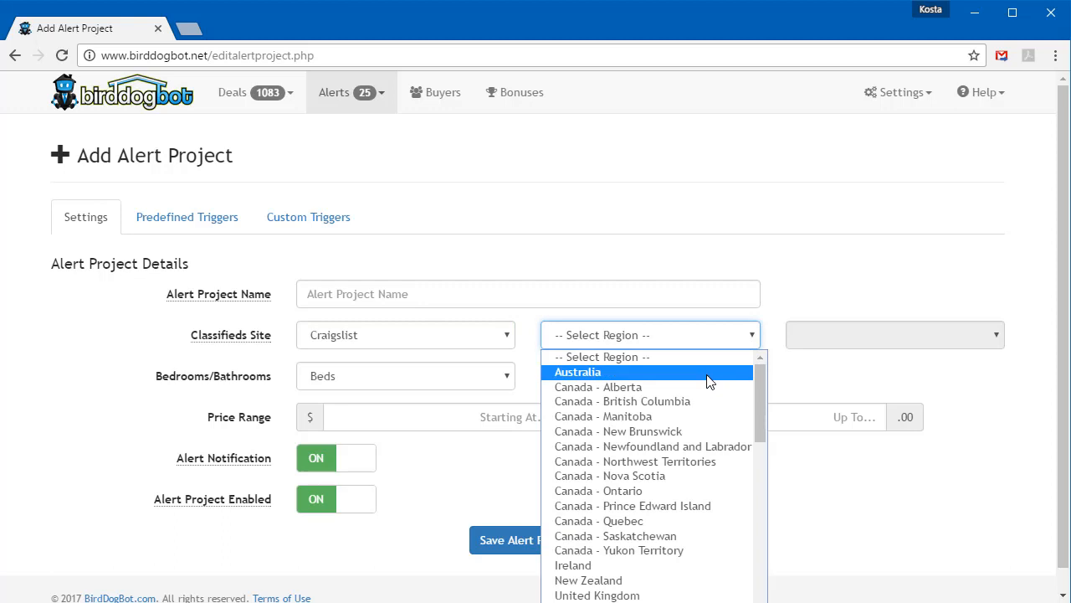
left_click(652, 582)
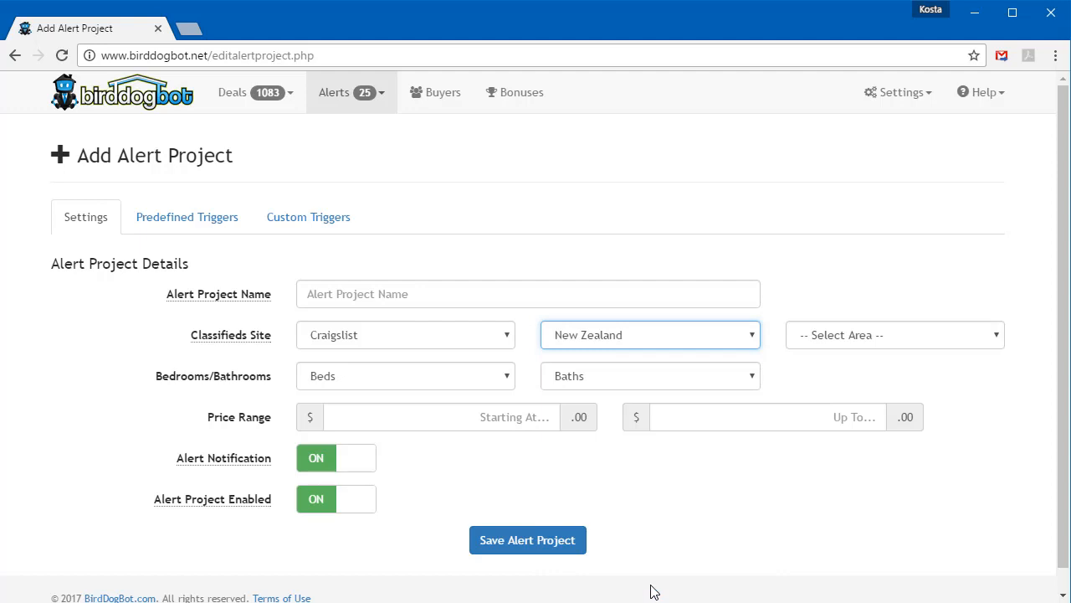
left_click(752, 338)
scroll(653, 574, "down", 5)
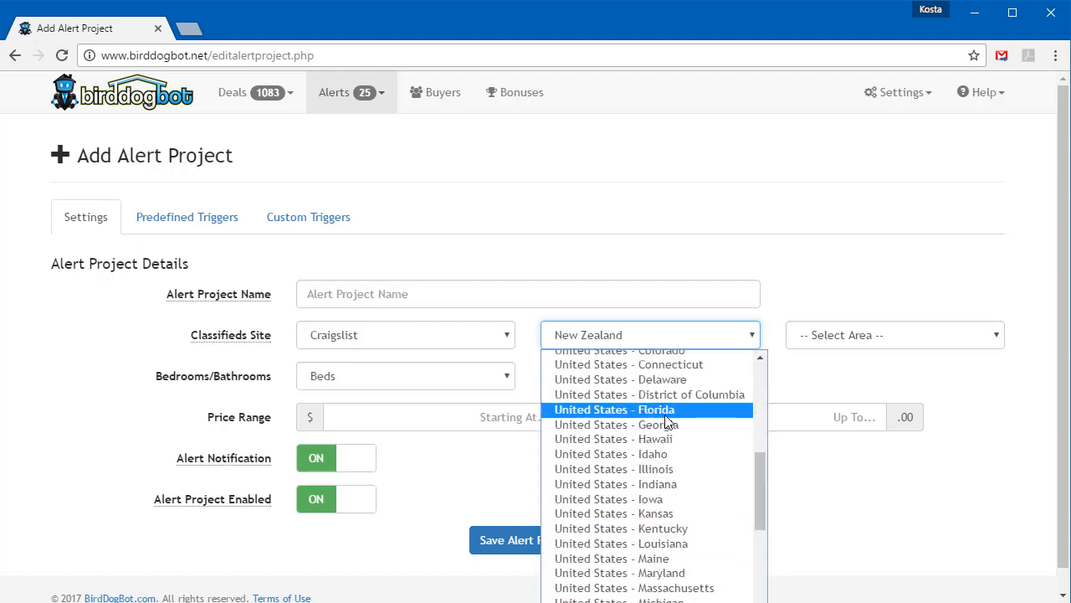
left_click(665, 412)
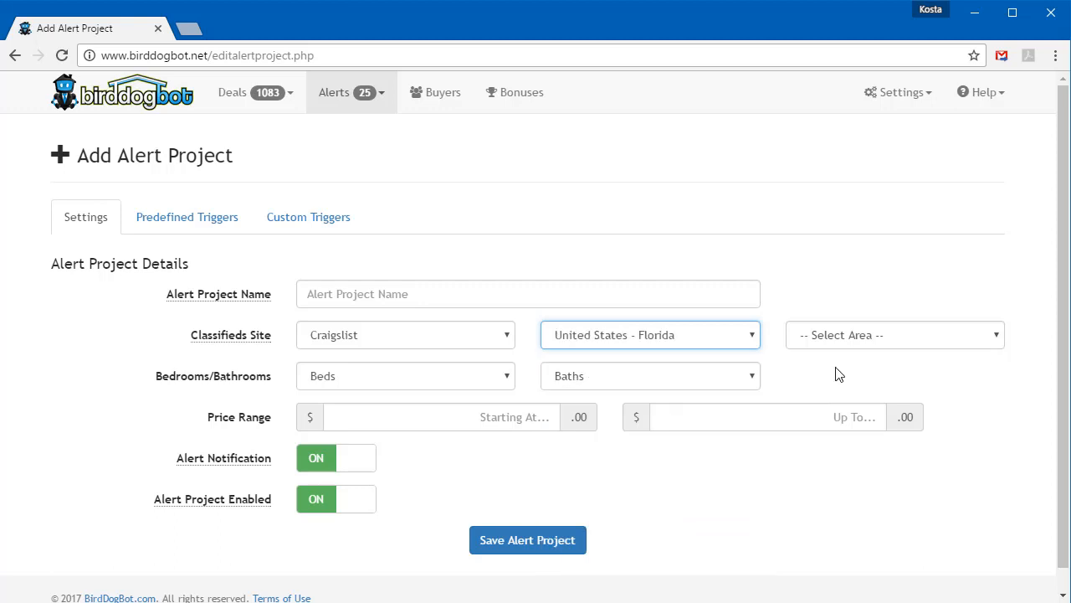
left_click(965, 340)
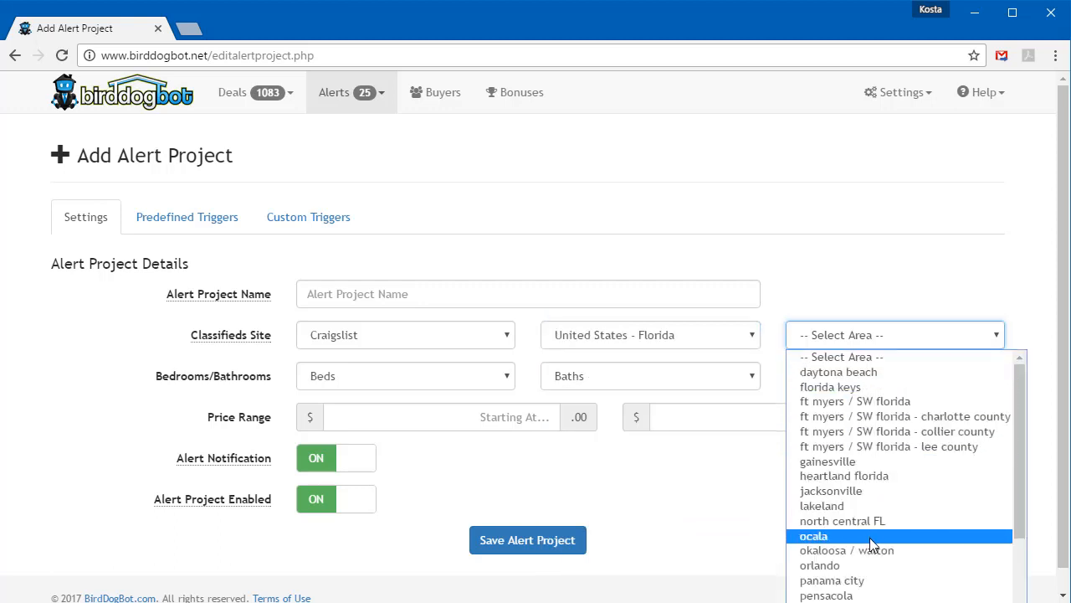
left_click(865, 567)
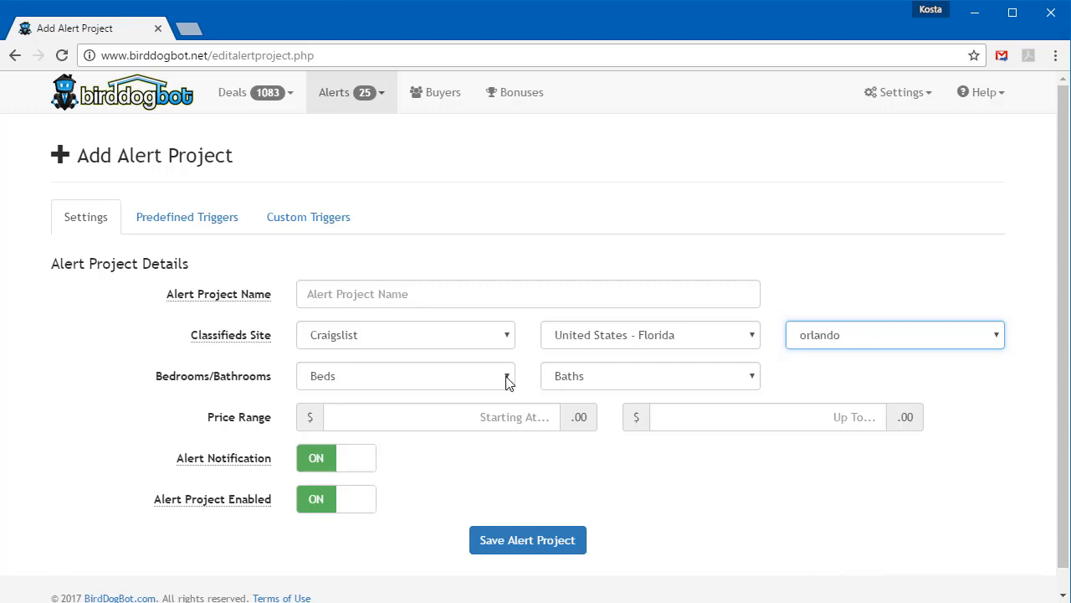
Step: Require 2+ bedrooms and 1+ bathrooms, and set the price range from $25,000 to $150,000
left_click(507, 377)
left_click(471, 443)
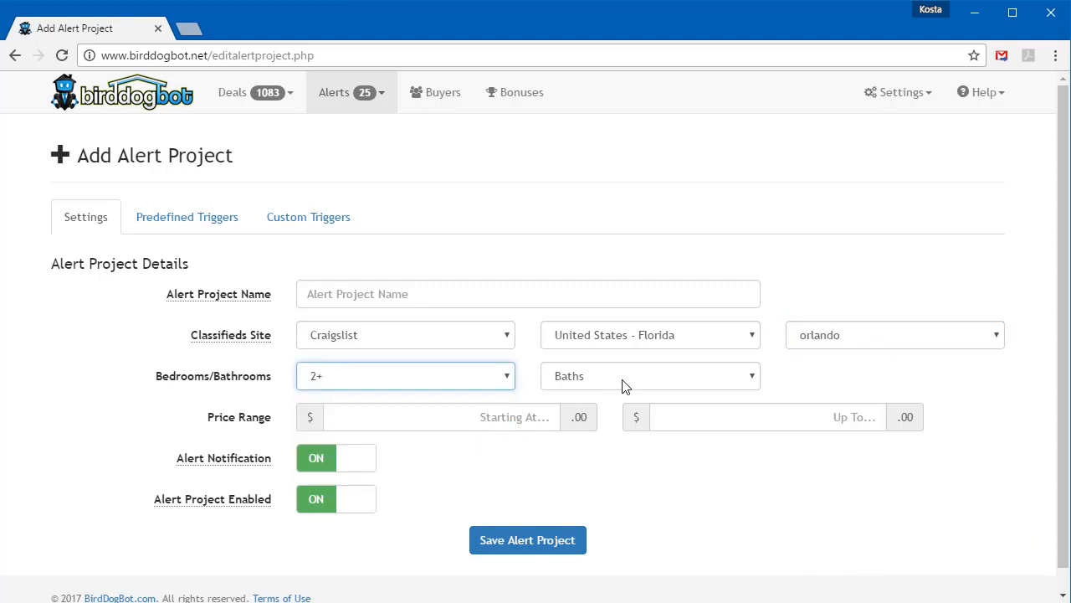
left_click(622, 382)
left_click(615, 425)
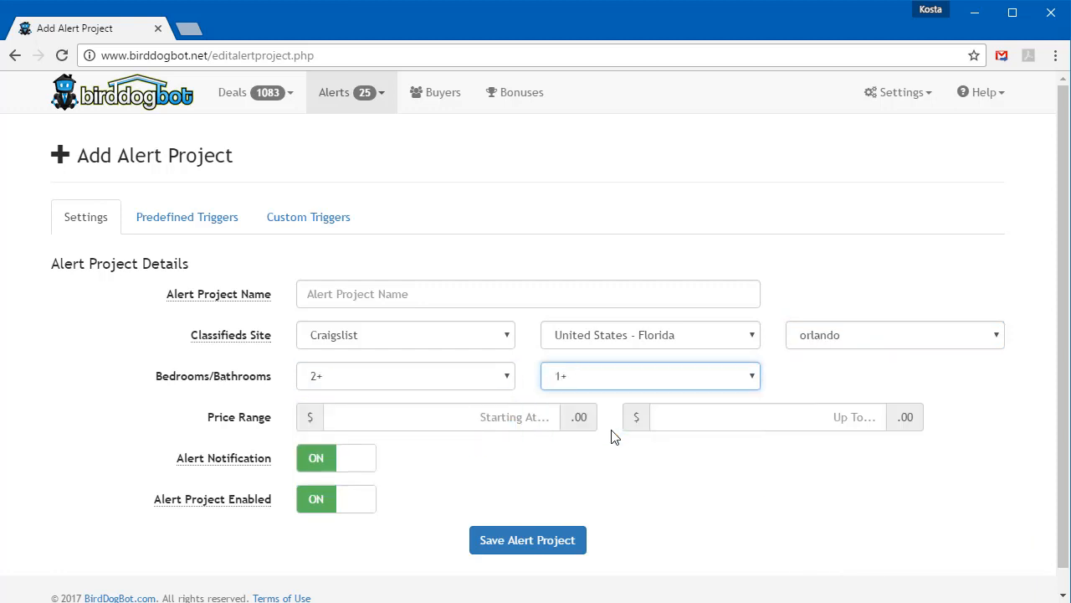
left_click(529, 415)
type("250000")
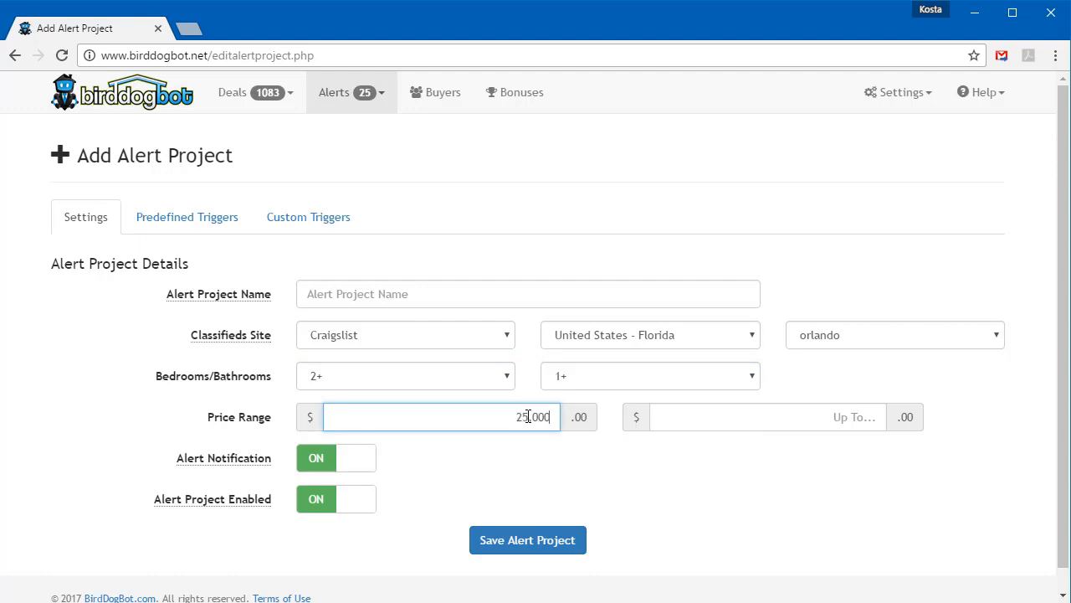
left_click(787, 418)
type("150,000")
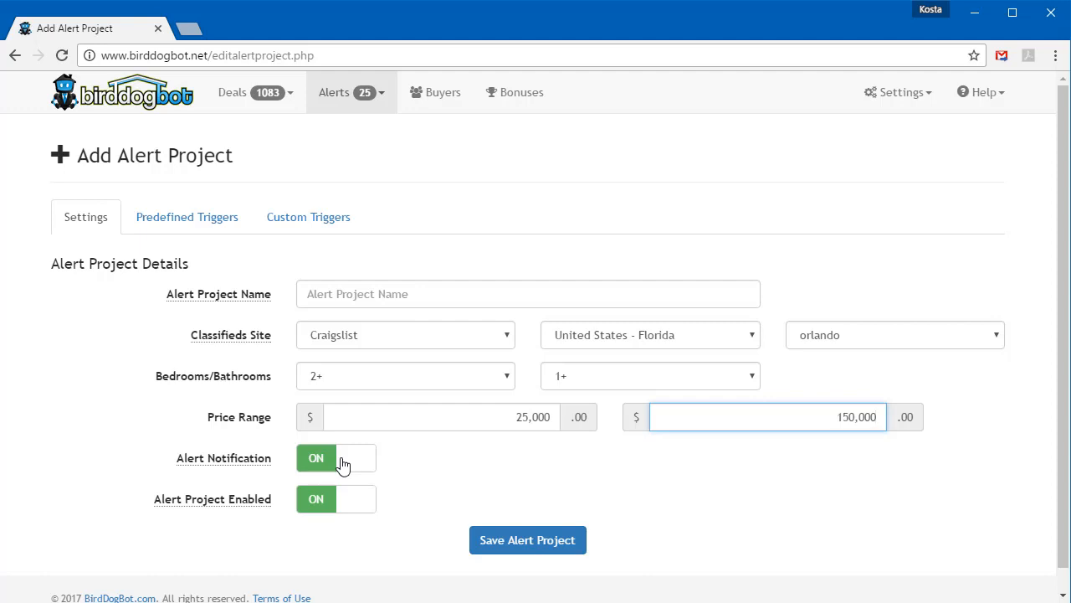
Step: Open the predefined triggers and look through the investor deal, repair and personal problem post categories
left_click(203, 224)
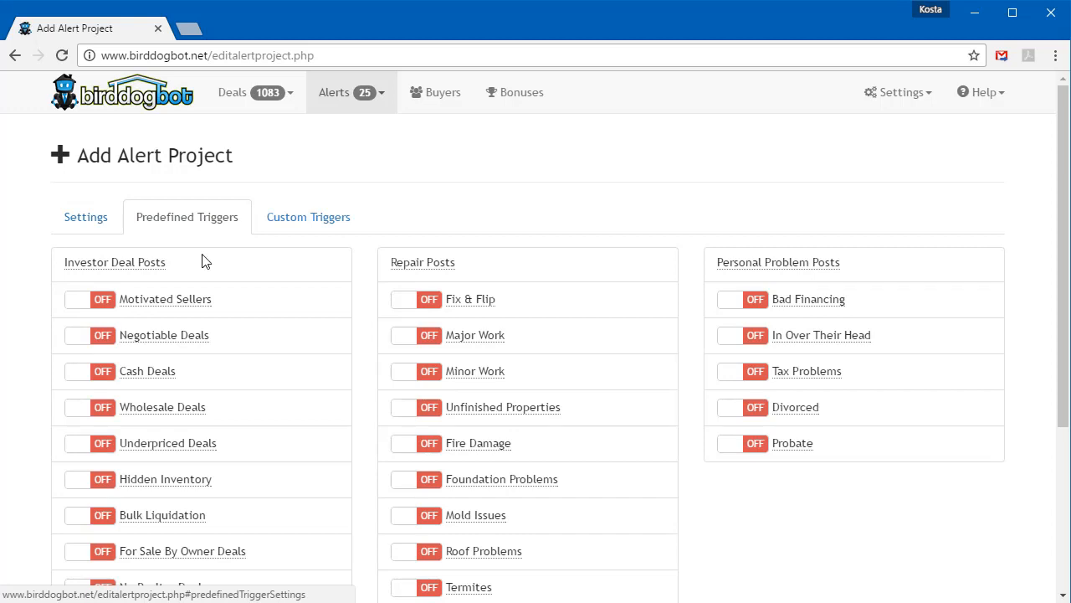
scroll(201, 268, "down", 1)
scroll(143, 400, "down", 2)
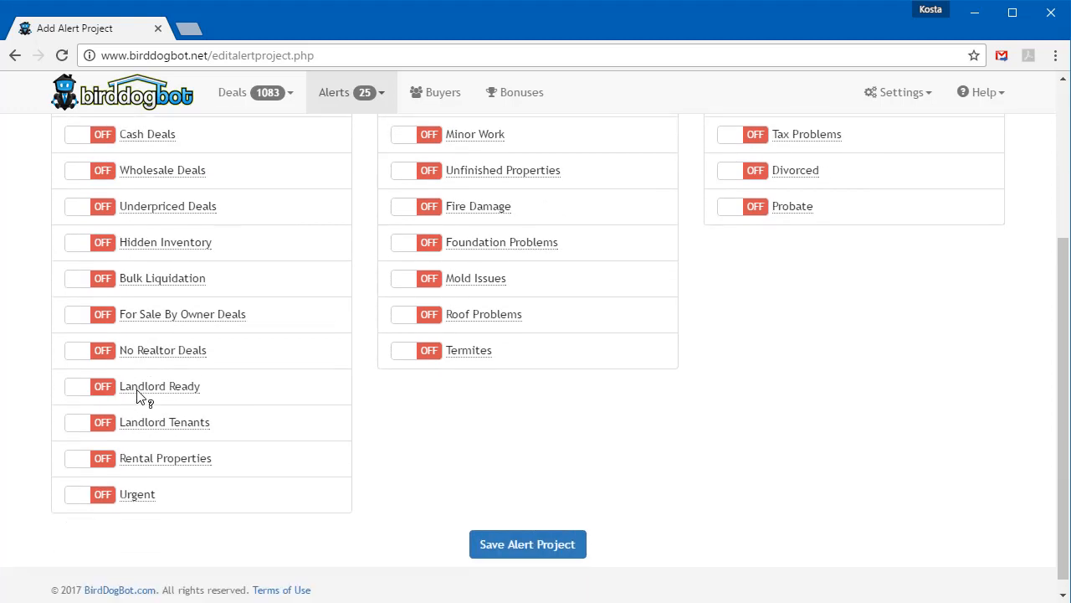
scroll(427, 410, "up", 3)
scroll(435, 407, "up", 1)
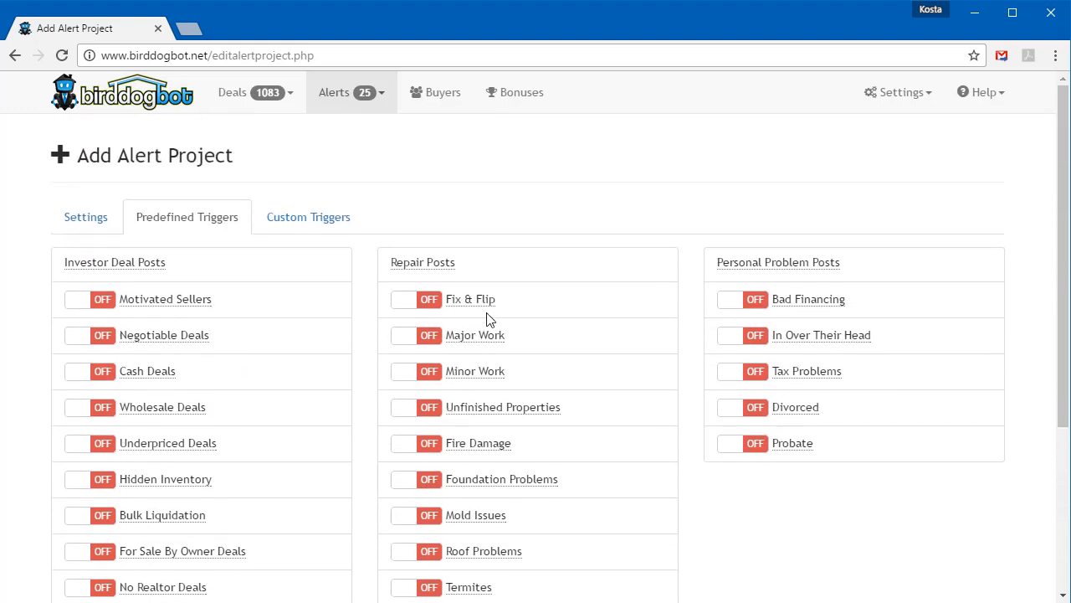
scroll(480, 401, "down", 1)
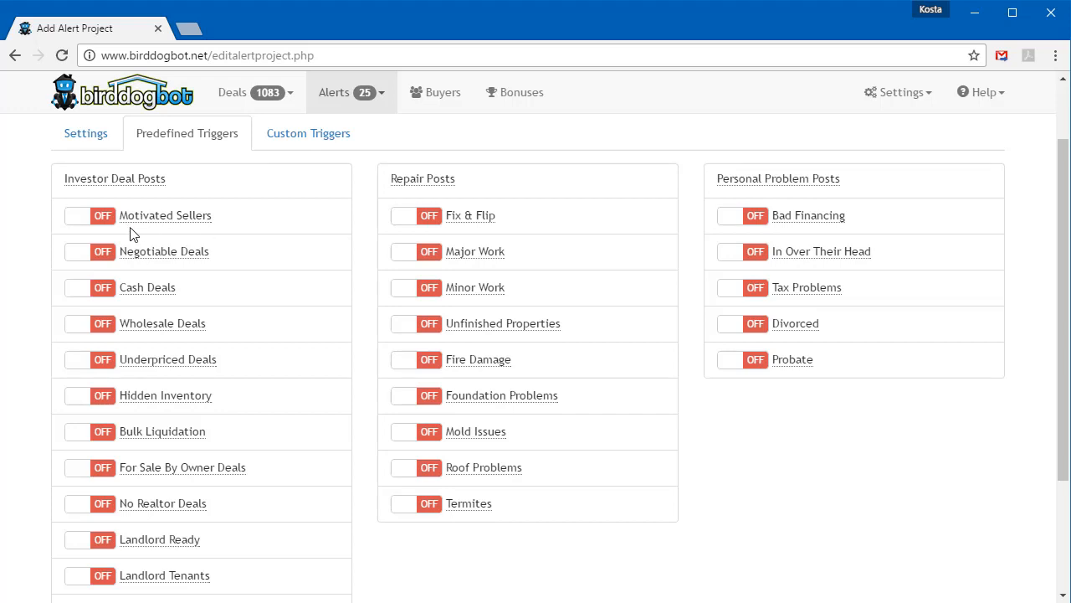
Step: Try switching the Motivated Sellers, Negotiable Deals, Termites and Bad Financing triggers on and back off
left_click(76, 223)
left_click(75, 253)
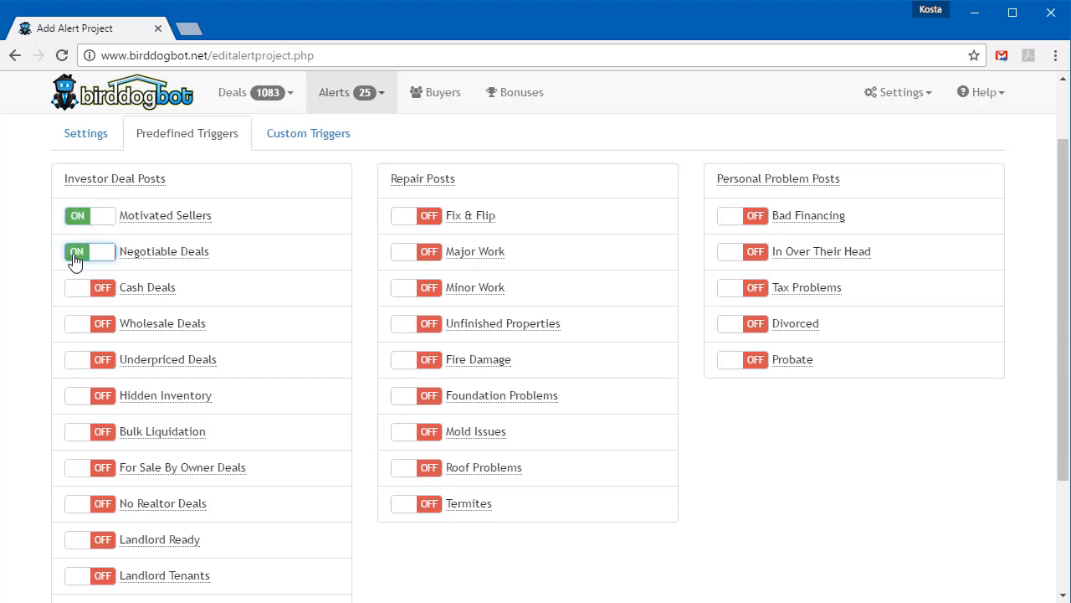
left_click(410, 505)
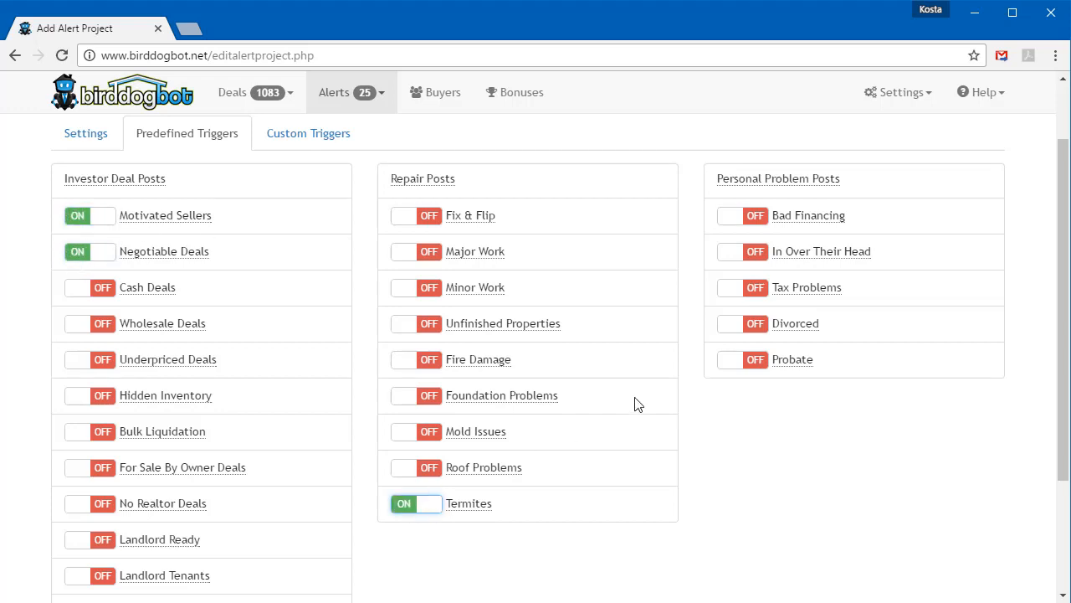
left_click(729, 219)
left_click(729, 220)
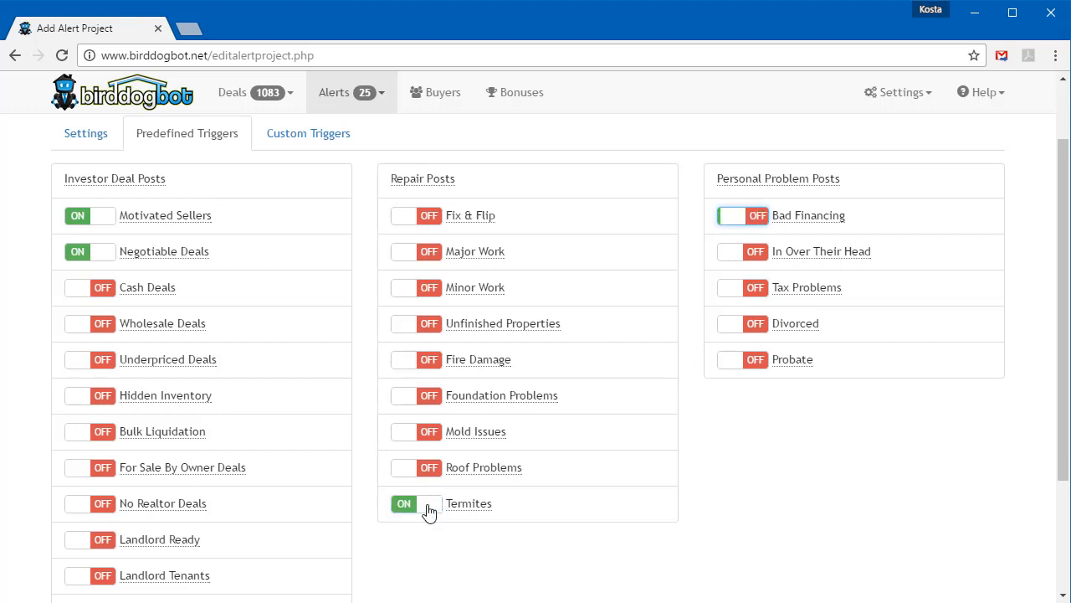
left_click(423, 507)
left_click(102, 255)
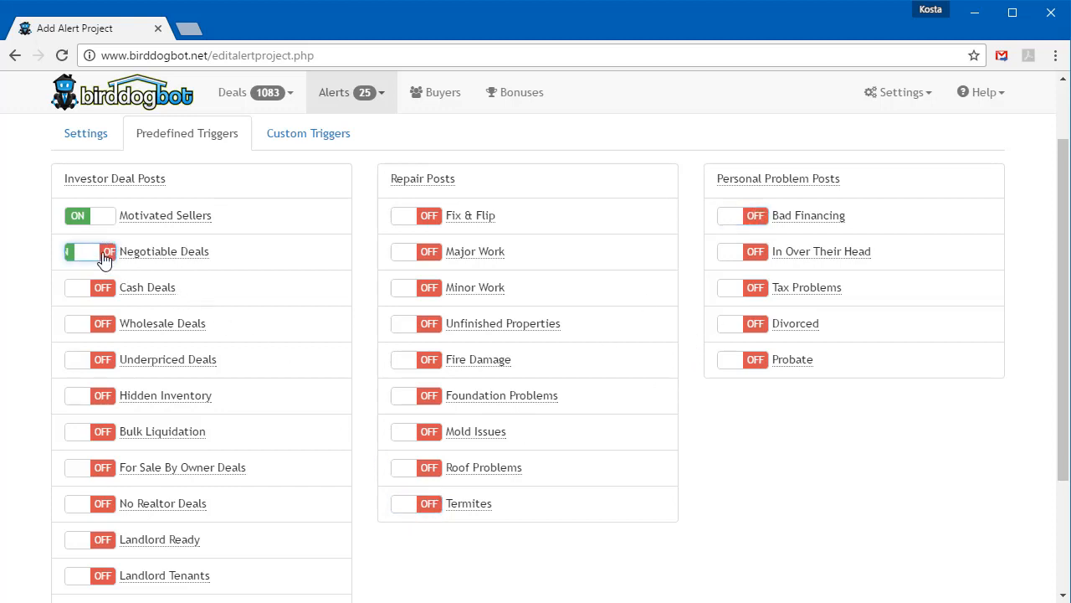
left_click(98, 218)
Step: Enable the Motivated Sellers, Termites and Bad Financing predefined triggers
left_click(79, 217)
left_click(402, 507)
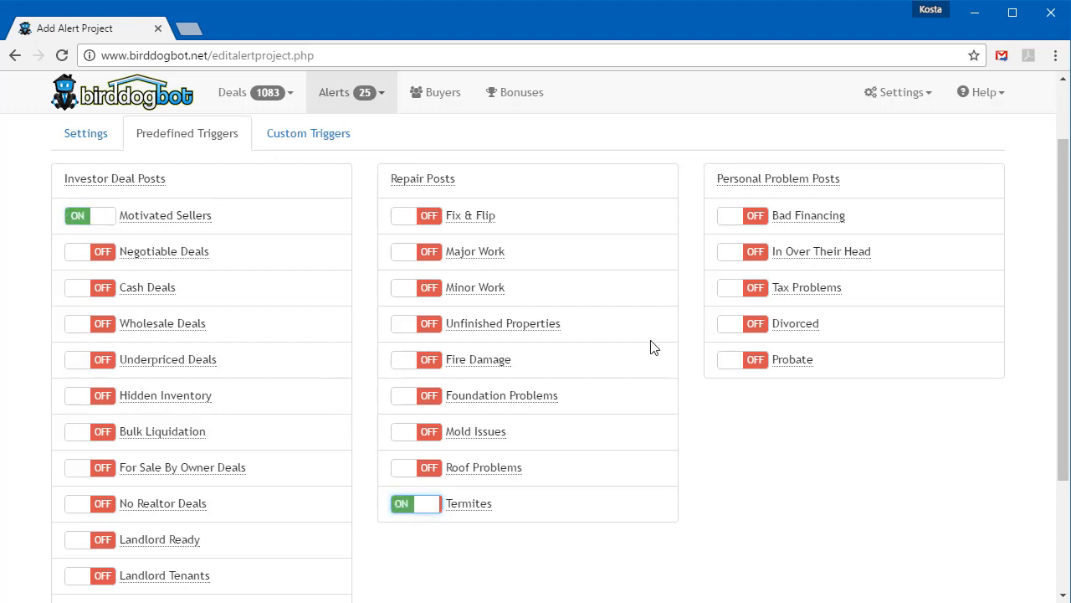
left_click(731, 220)
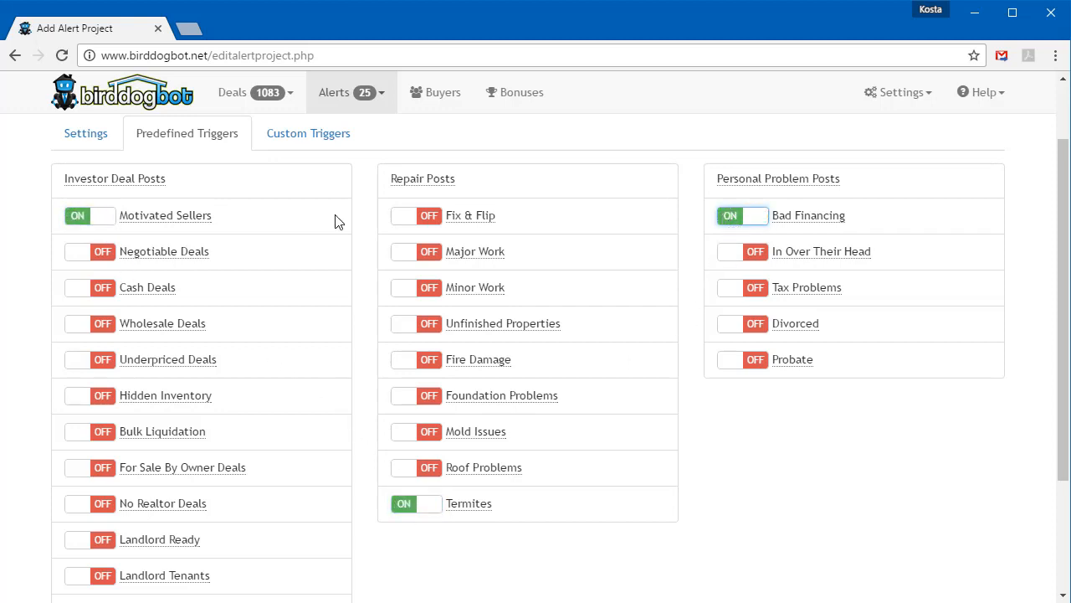
Step: Add a custom trigger named Parking with the keywords "parking | driveway | garage | carport"
left_click(299, 148)
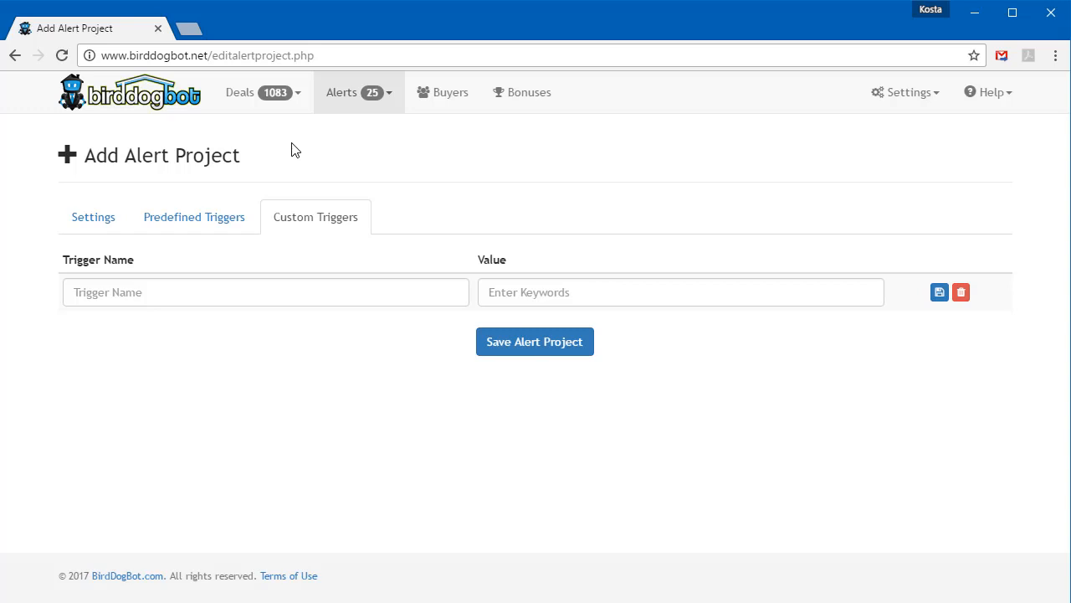
left_click(322, 295)
type("P")
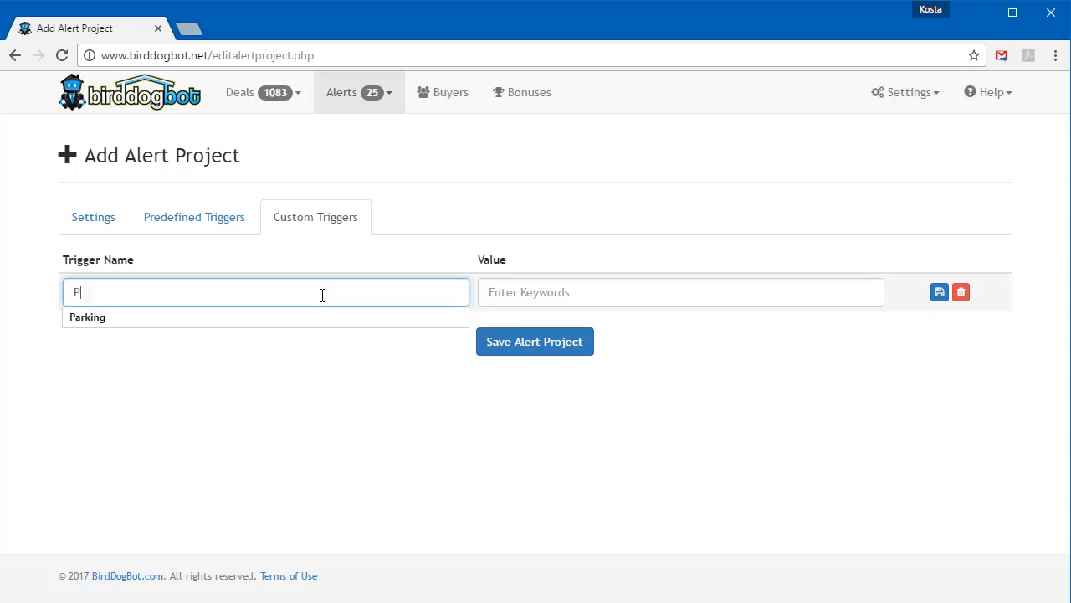
type("arking")
left_click(511, 292)
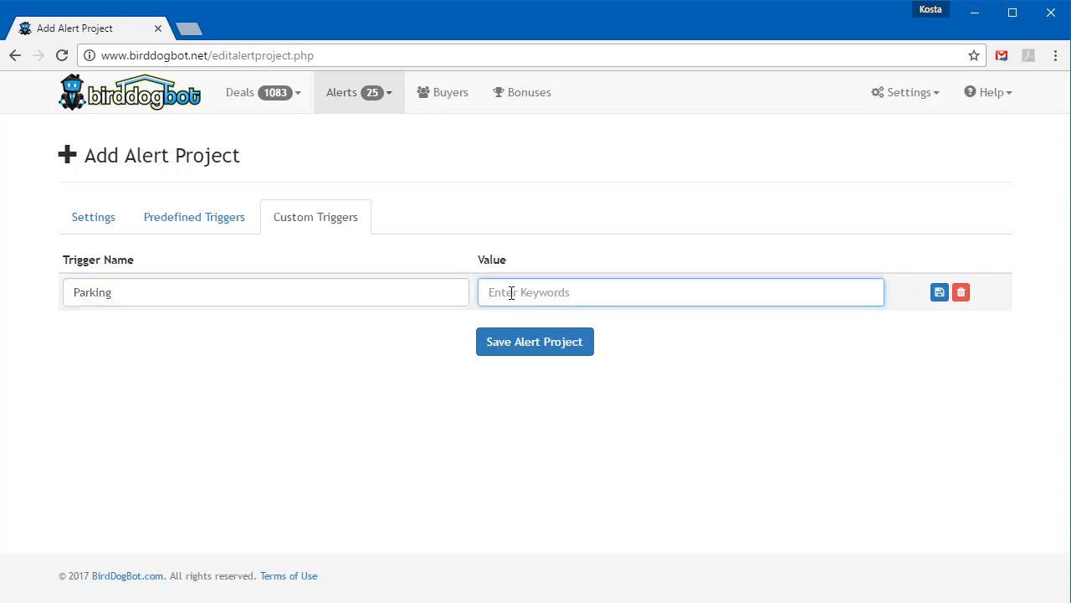
type("parking | driveway | garage | carport")
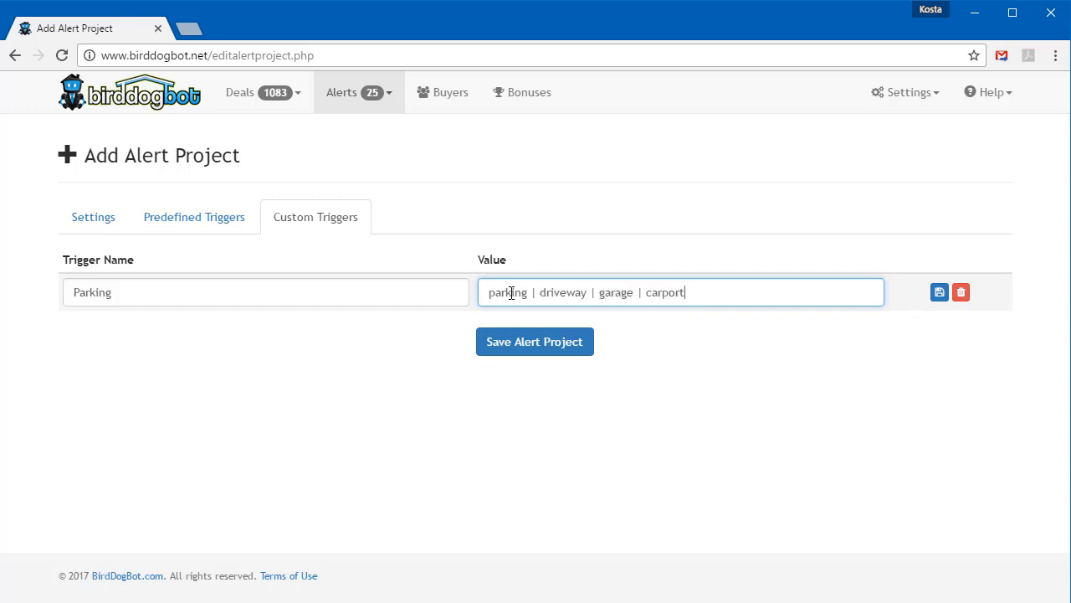
left_click_drag(527, 293, 598, 293)
left_click_drag(635, 287, 646, 288)
left_click(641, 315)
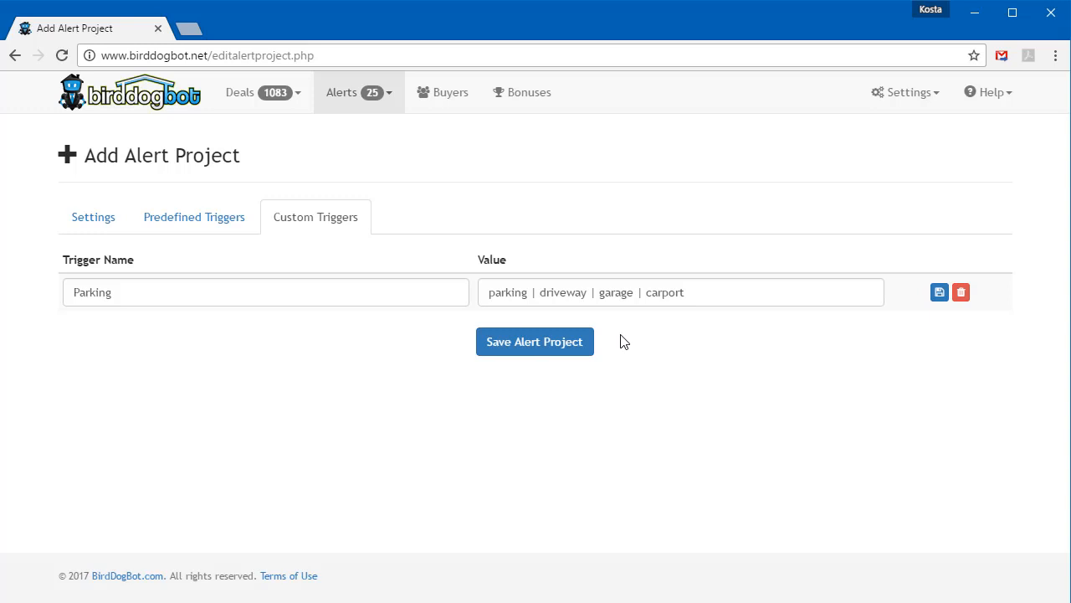
Step: Save the alert project and run the Orlando project from the alert projects list
left_click(547, 346)
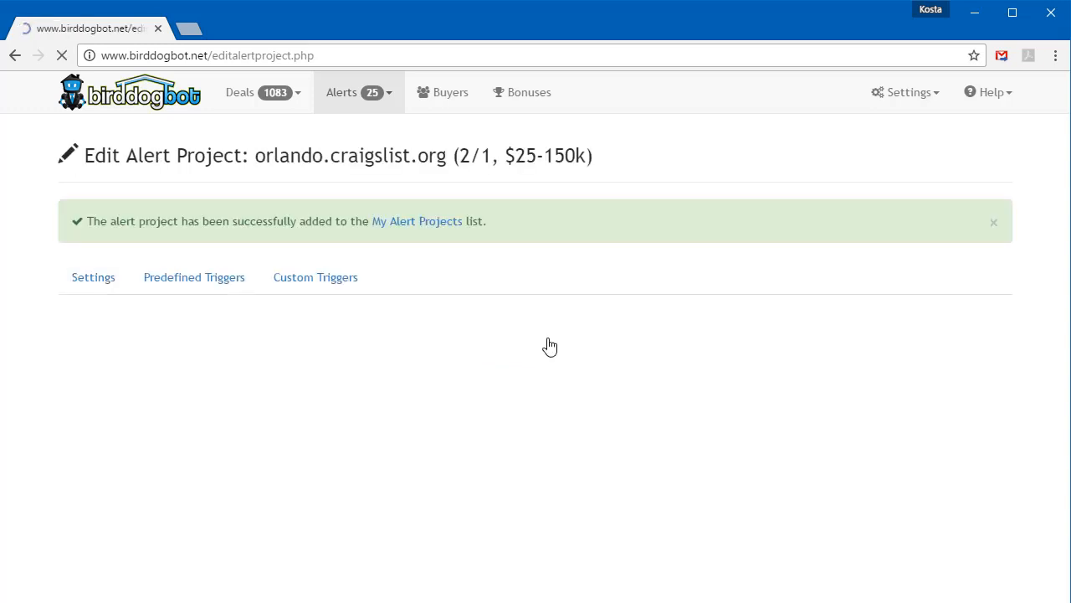
left_click(415, 222)
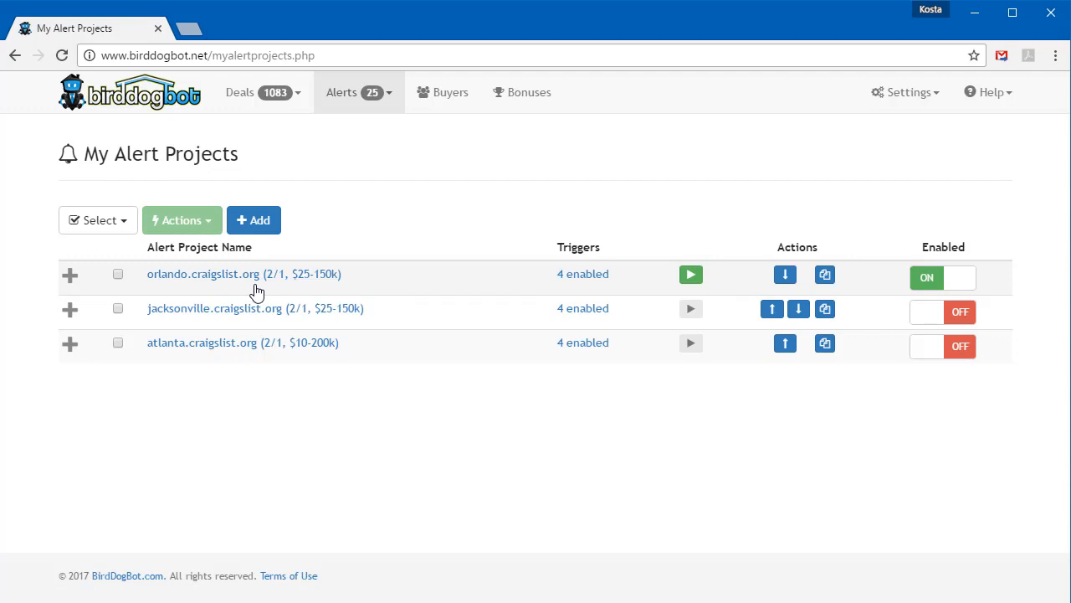
left_click(690, 280)
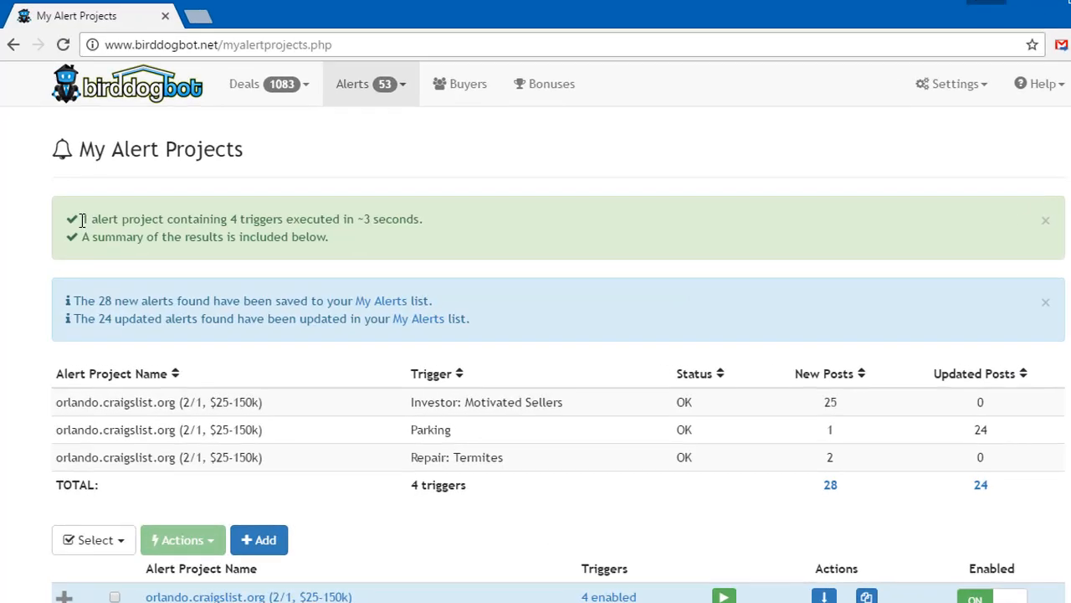
Step: Review the execution summary of the Orlando alert run and open the My Alerts list
left_click_drag(86, 215, 443, 215)
left_click(77, 316)
left_click_drag(107, 368, 779, 372)
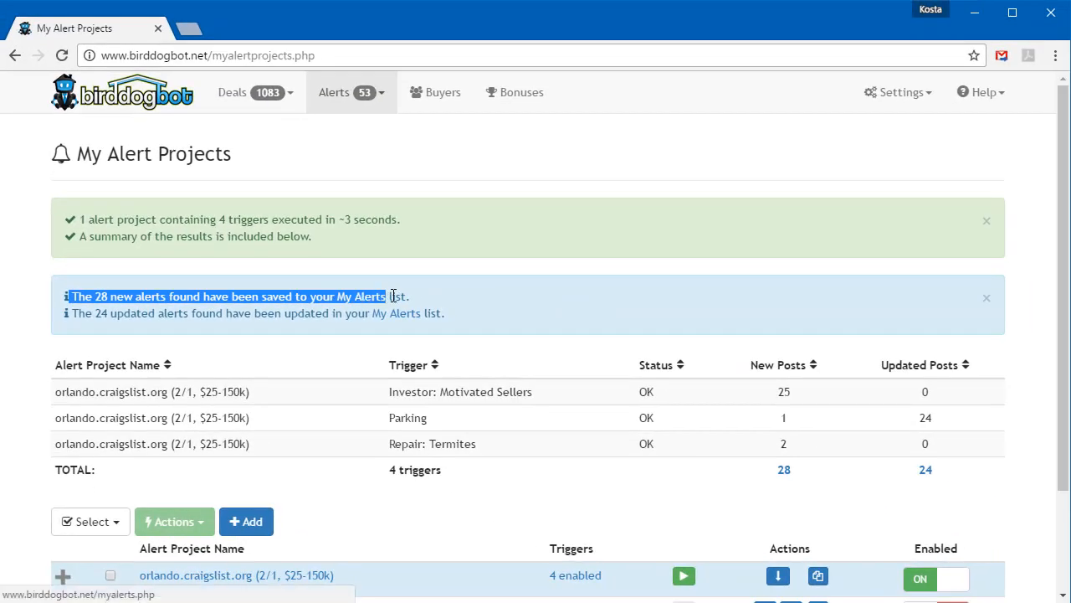
left_click_drag(393, 295, 419, 295)
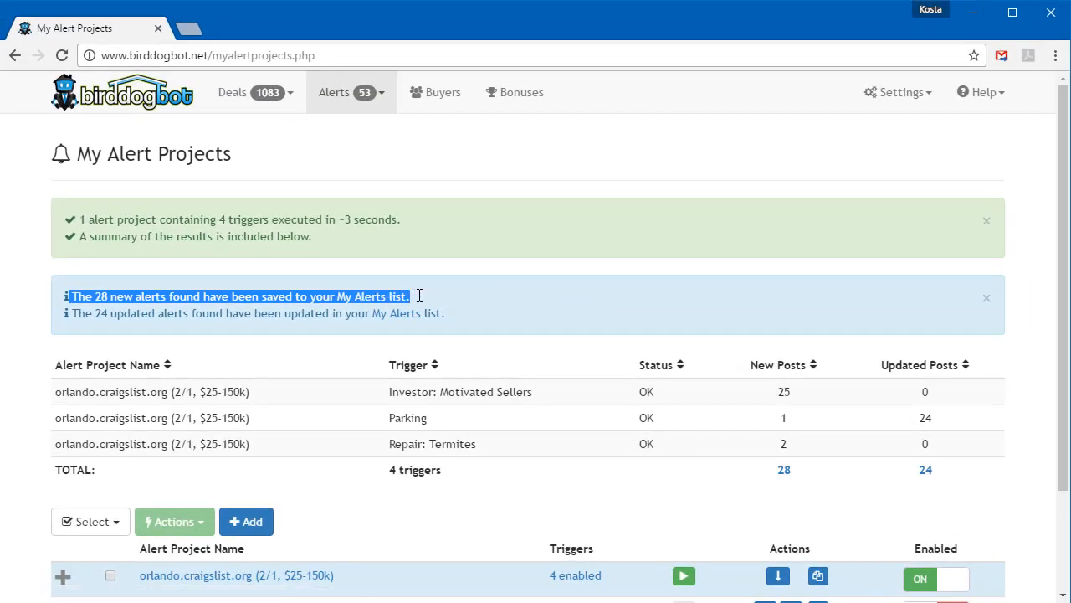
left_click(326, 96)
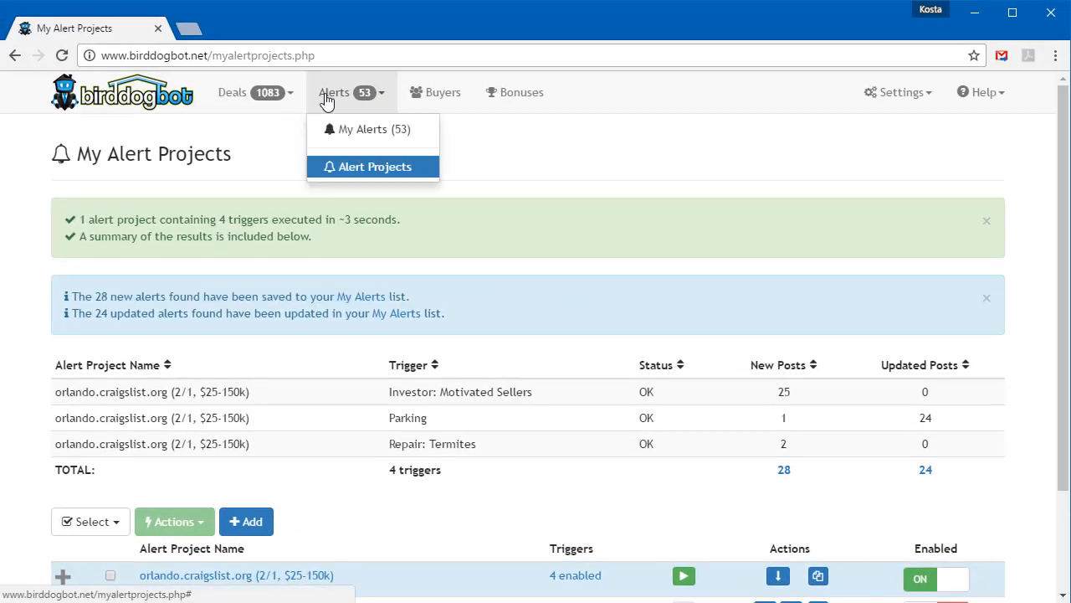
left_click(353, 138)
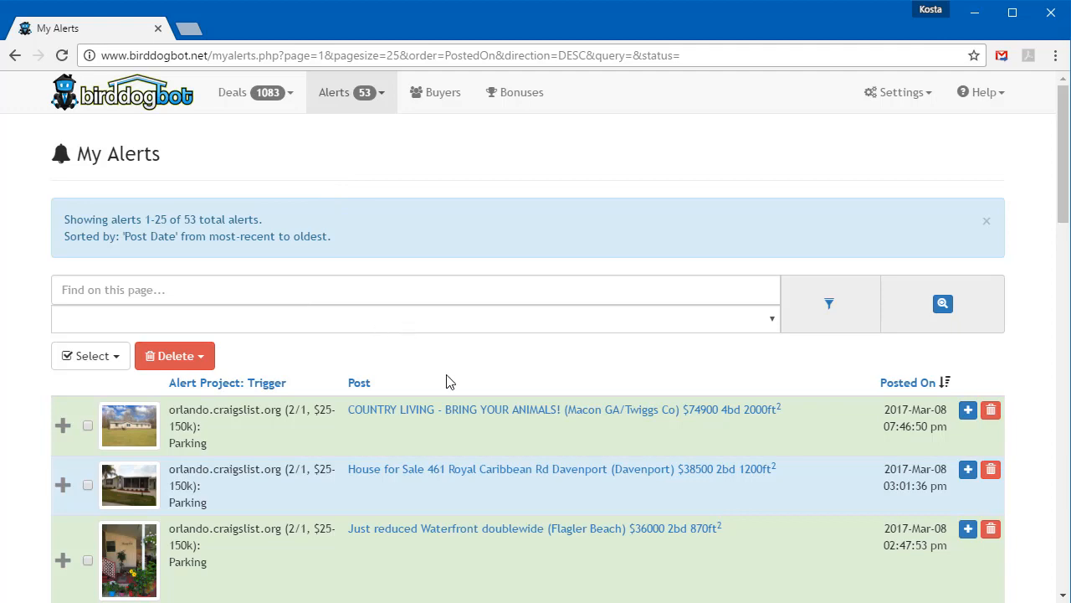
Step: Look through the My Alerts list and open the Craigslist post "COUNTRY LIVING - BRING YOUR ANIMALS!"
scroll(442, 398, "down", 4)
scroll(435, 398, "down", 4)
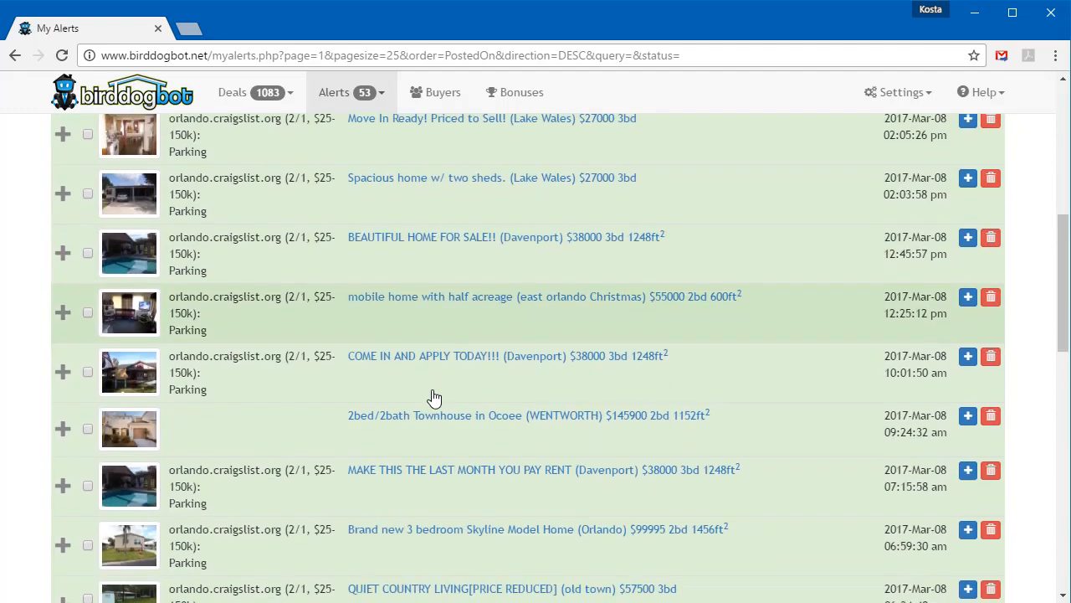
scroll(434, 399, "up", 5)
scroll(435, 398, "up", 2)
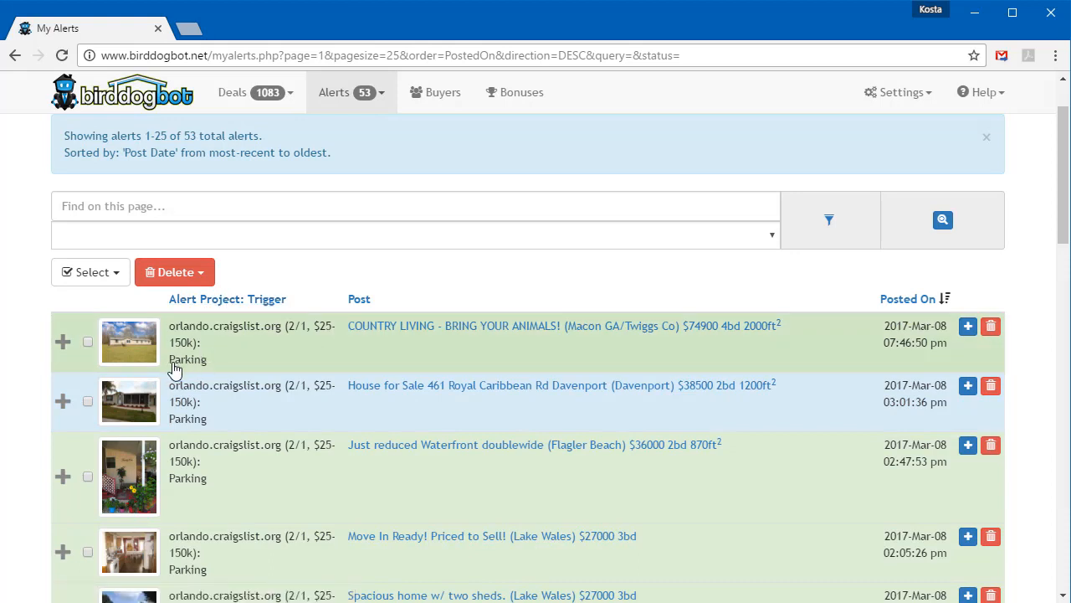
scroll(457, 416, "up", 1)
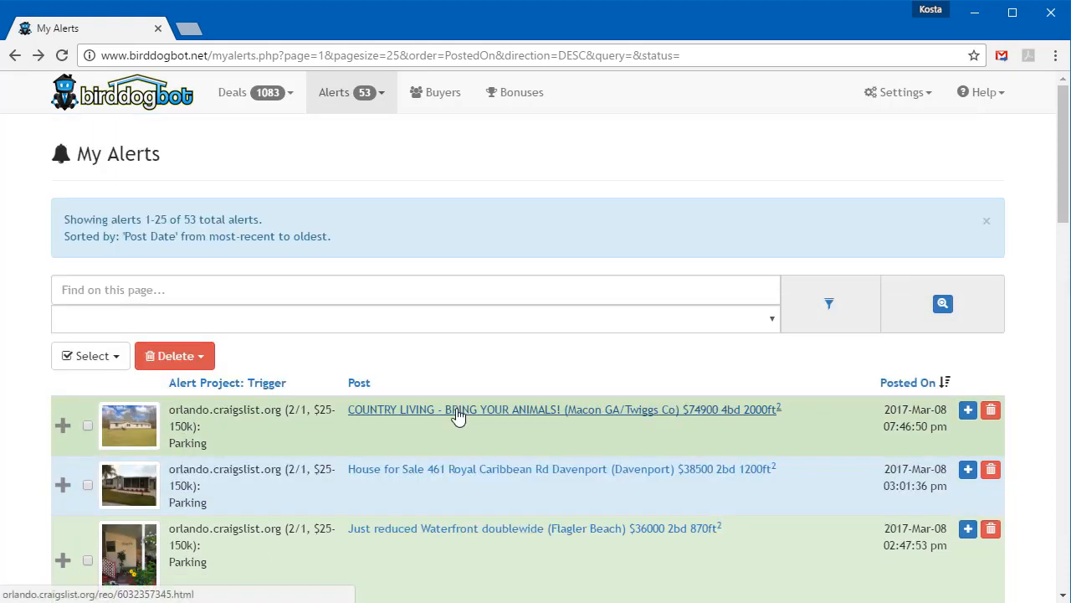
left_click(458, 416)
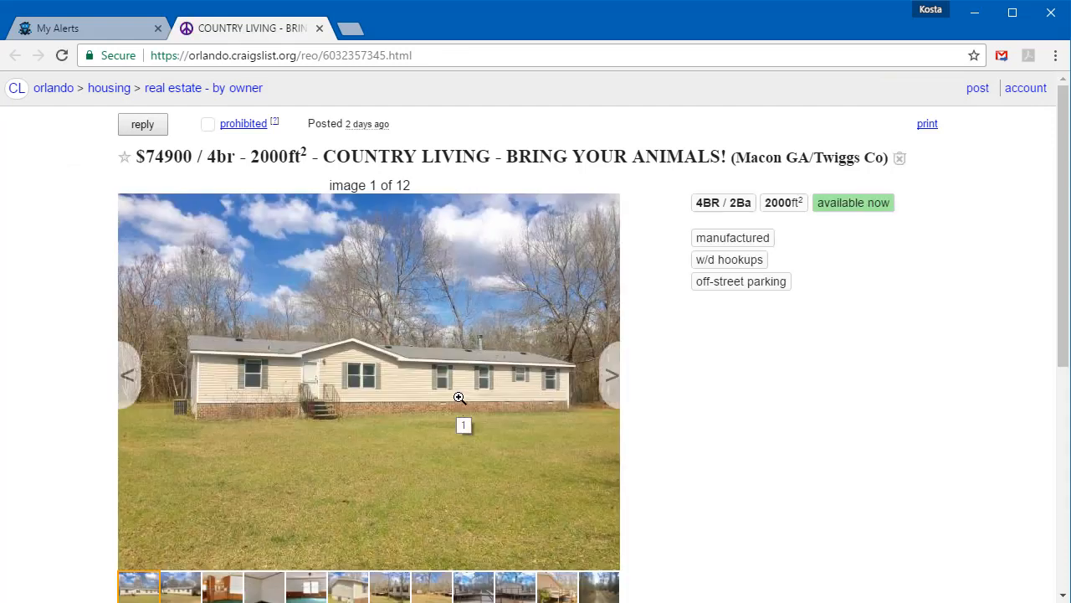
Step: Examine the post's property attributes for the trigger keyword, highlighting "parking" in the off-street parking tag
scroll(459, 398, "down", 1)
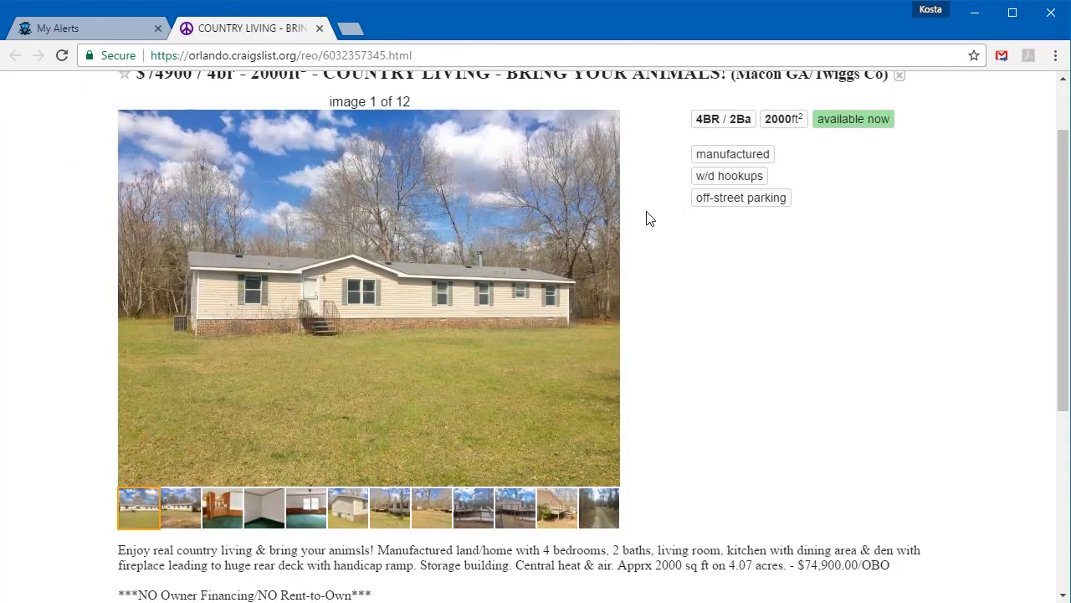
left_click_drag(747, 197, 789, 197)
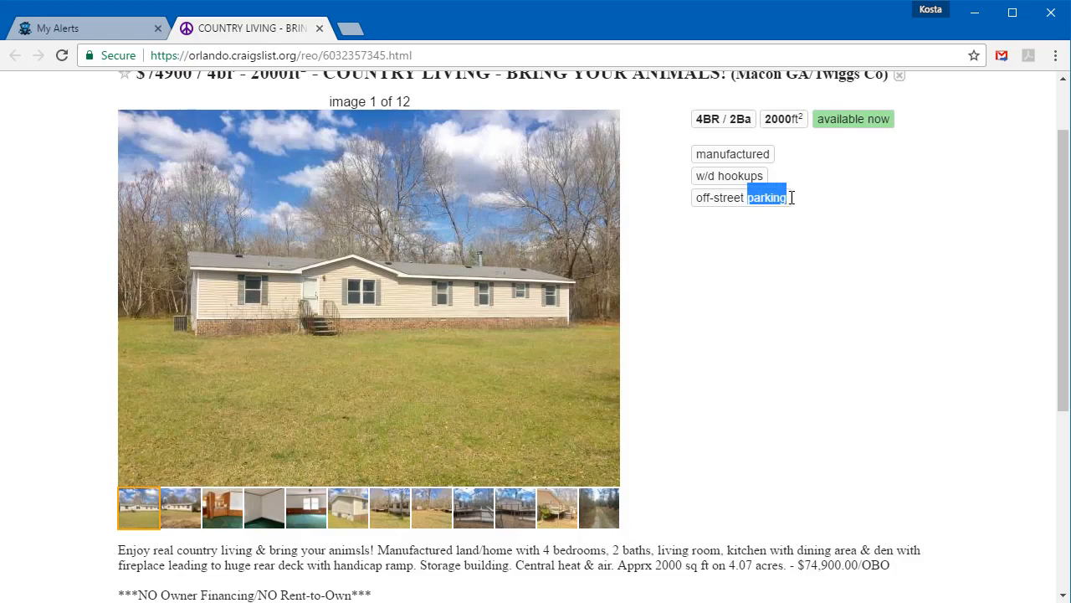
left_click(791, 204)
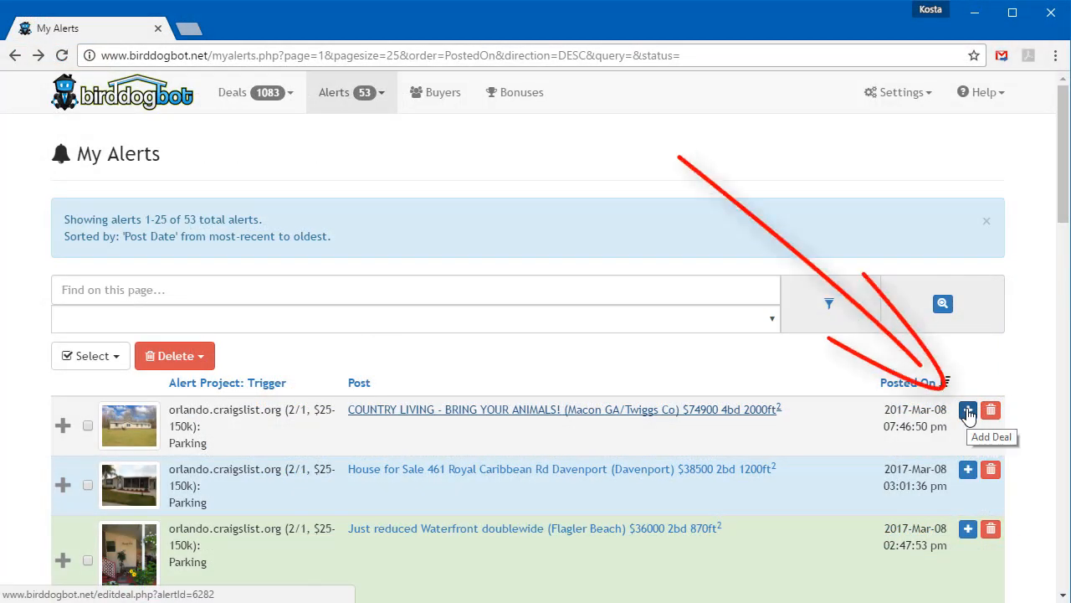
Step: Start adding a deal from the "COUNTRY LIVING - BRING YOUR ANIMALS!" alert and go to its property street address and city fields
left_click(968, 411)
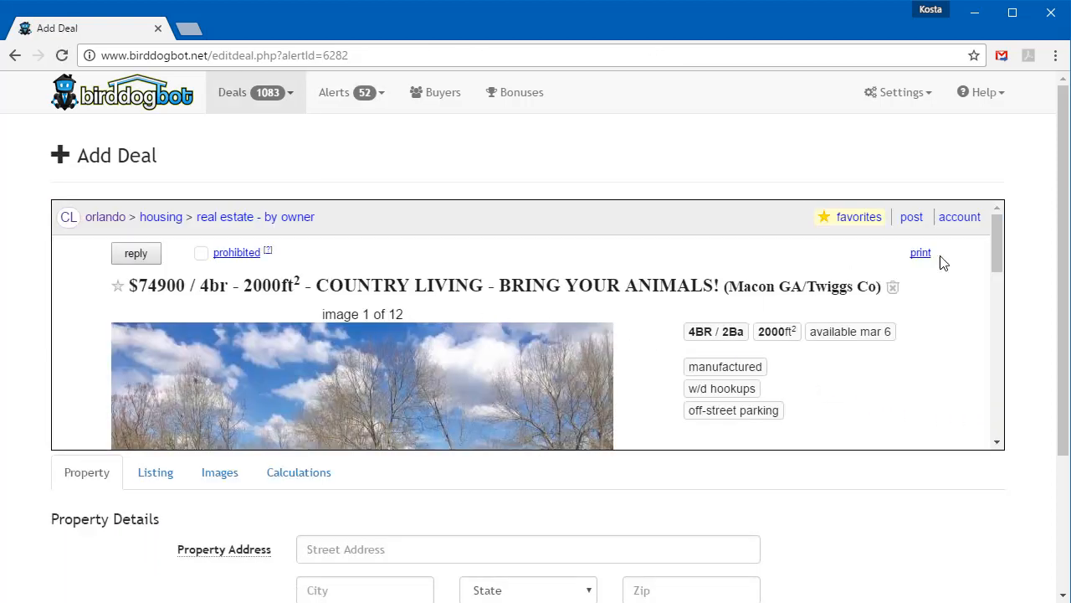
scroll(971, 335, "down", 10)
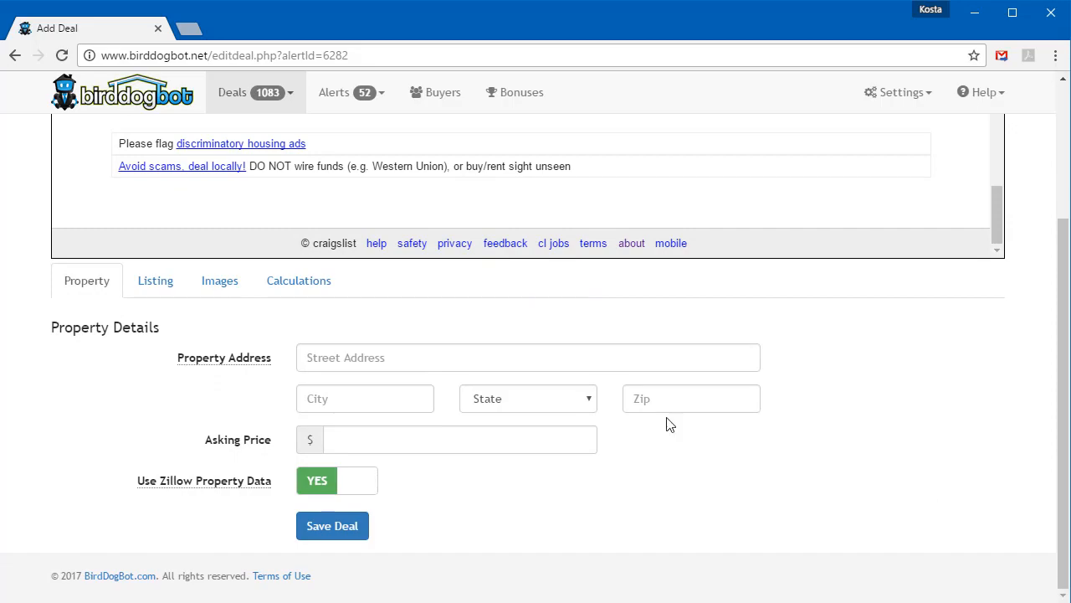
left_click(383, 361)
left_click(355, 399)
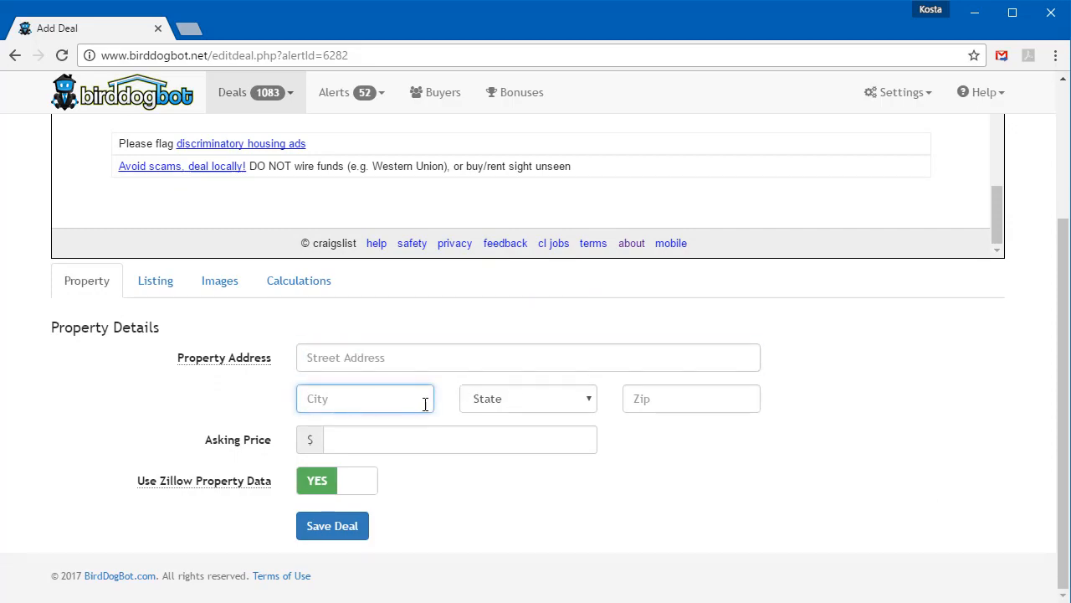